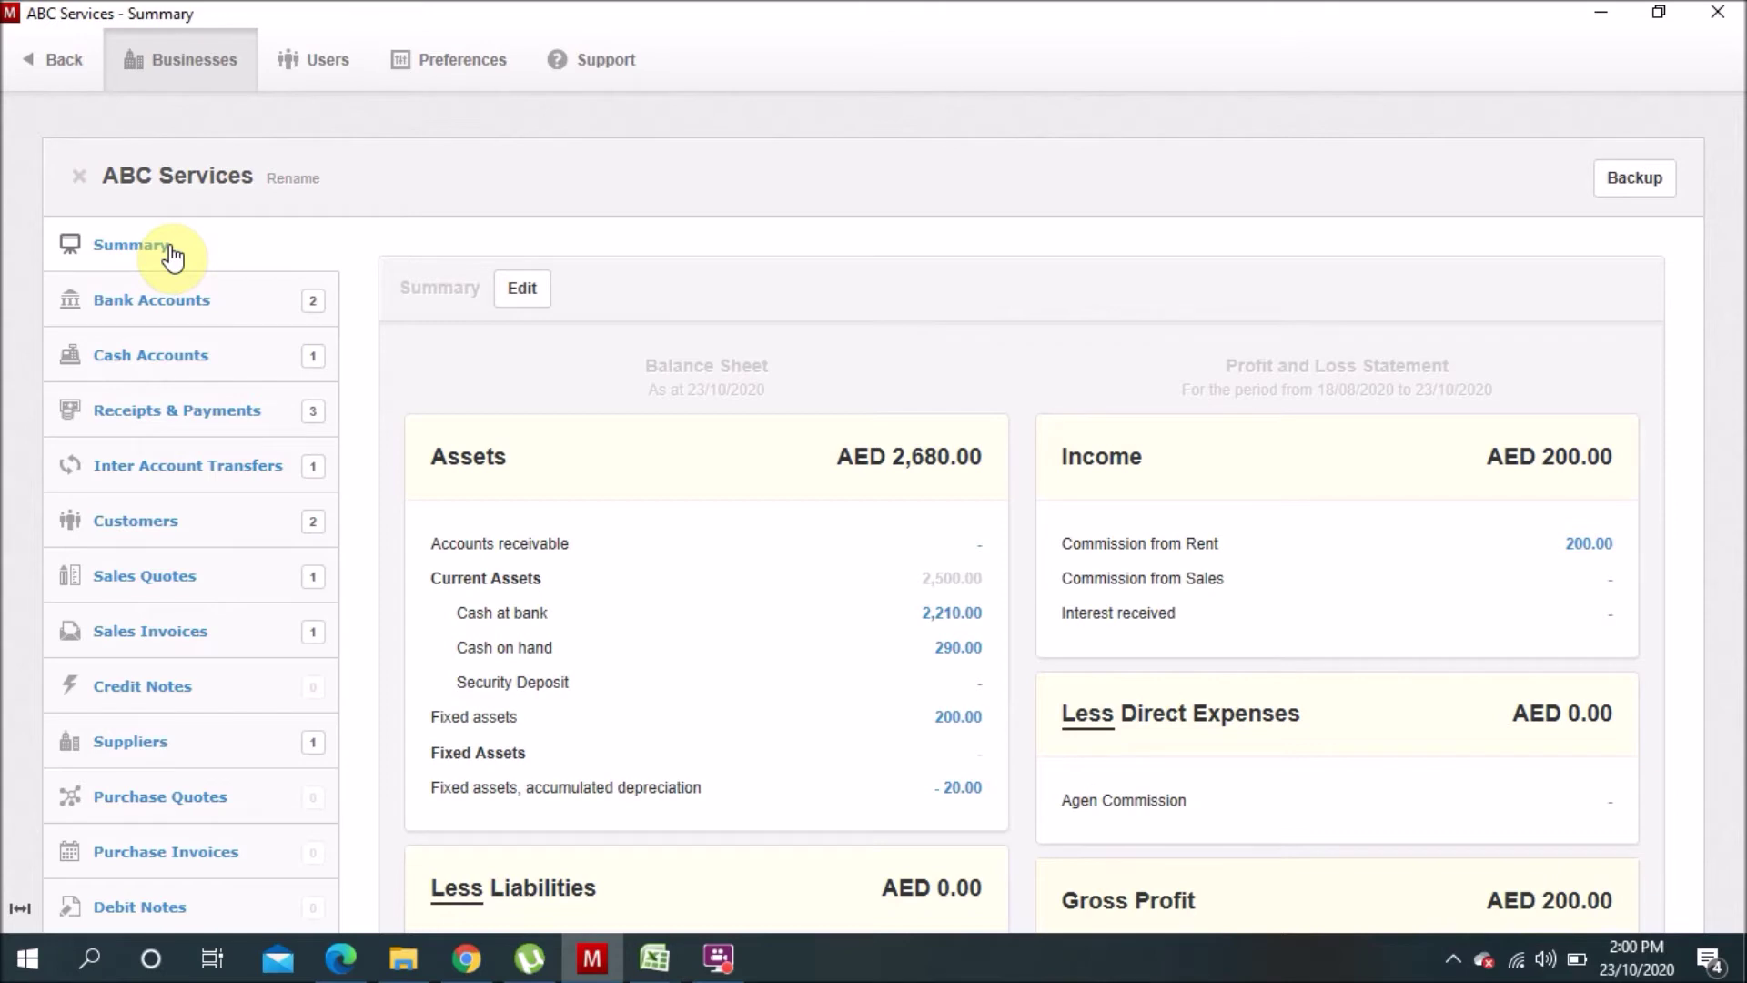
Start a new inter account transfer and enter the reference Trf-002/10/20.
left_click(178, 311)
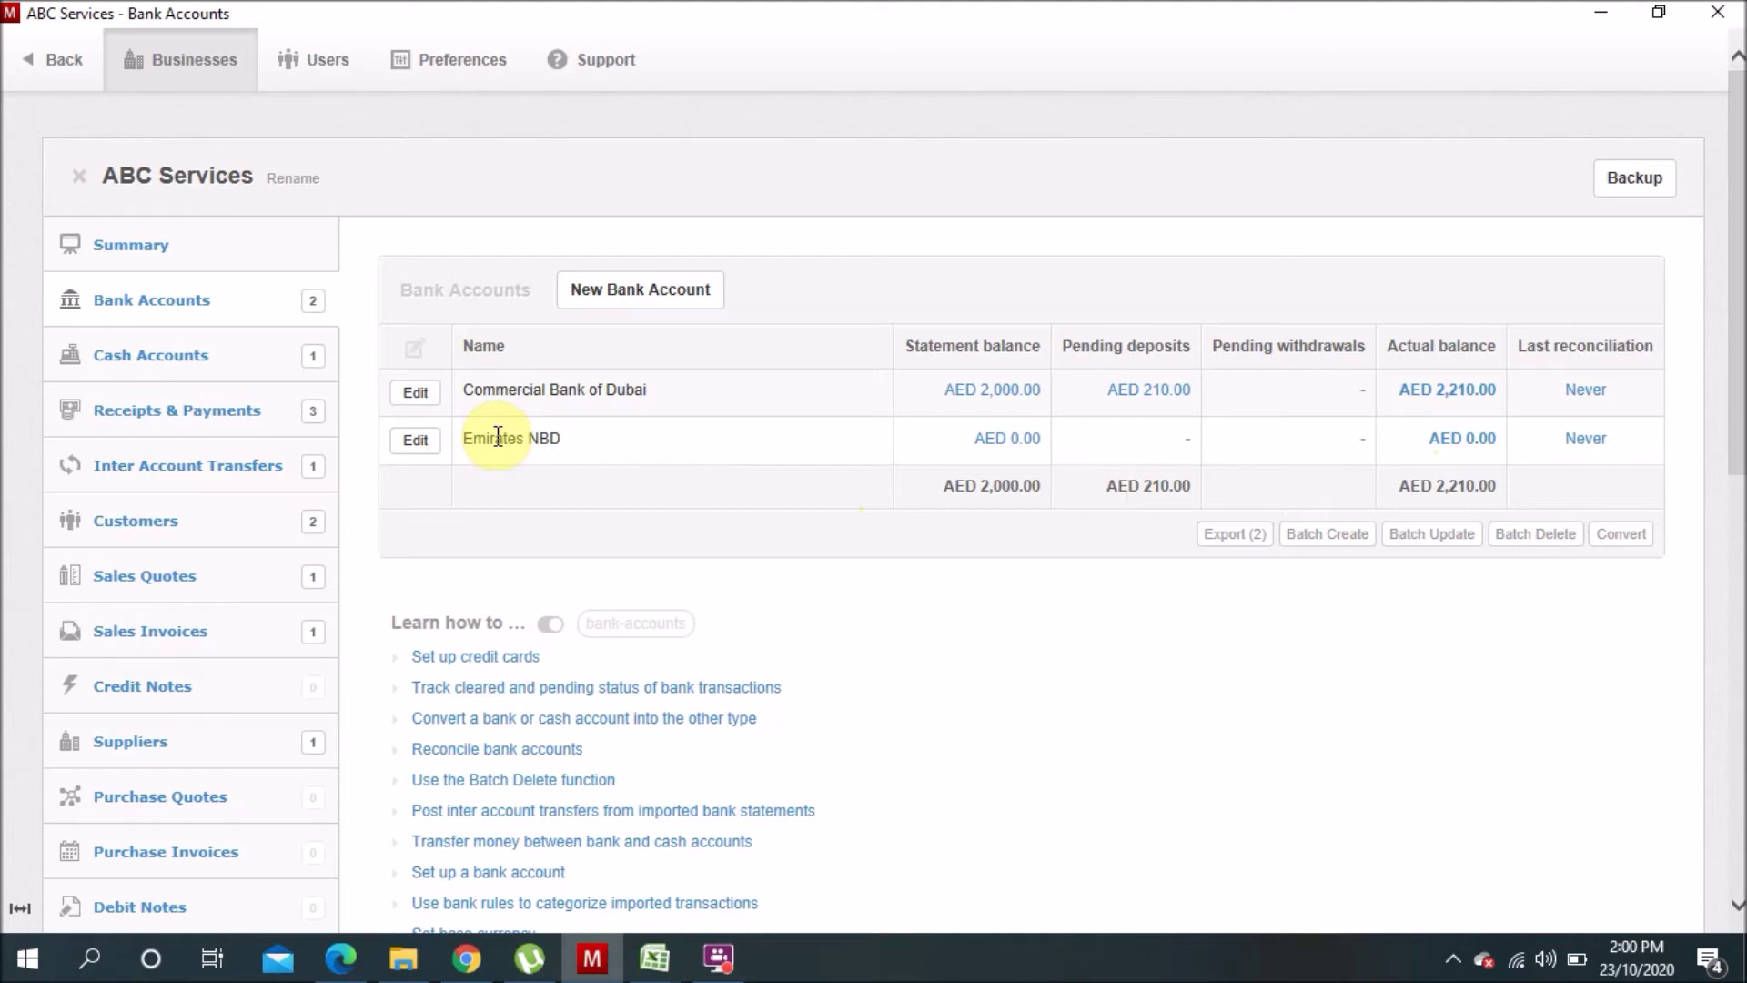
left_click(232, 480)
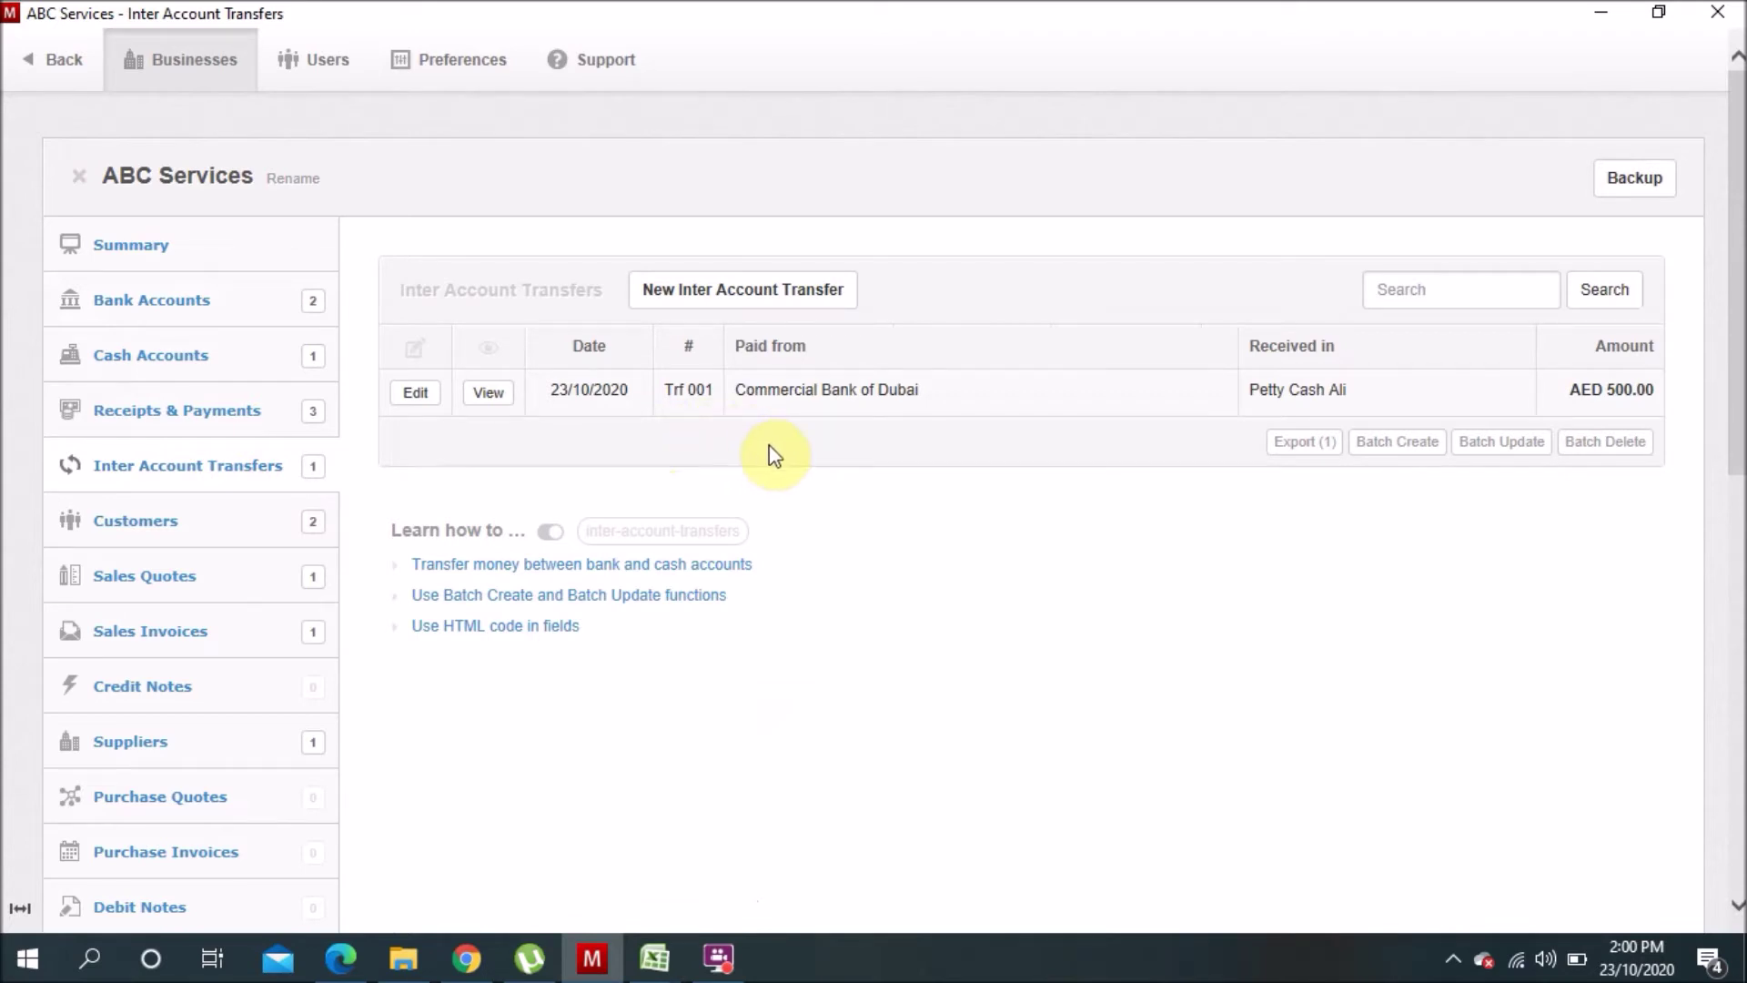
left_click(713, 302)
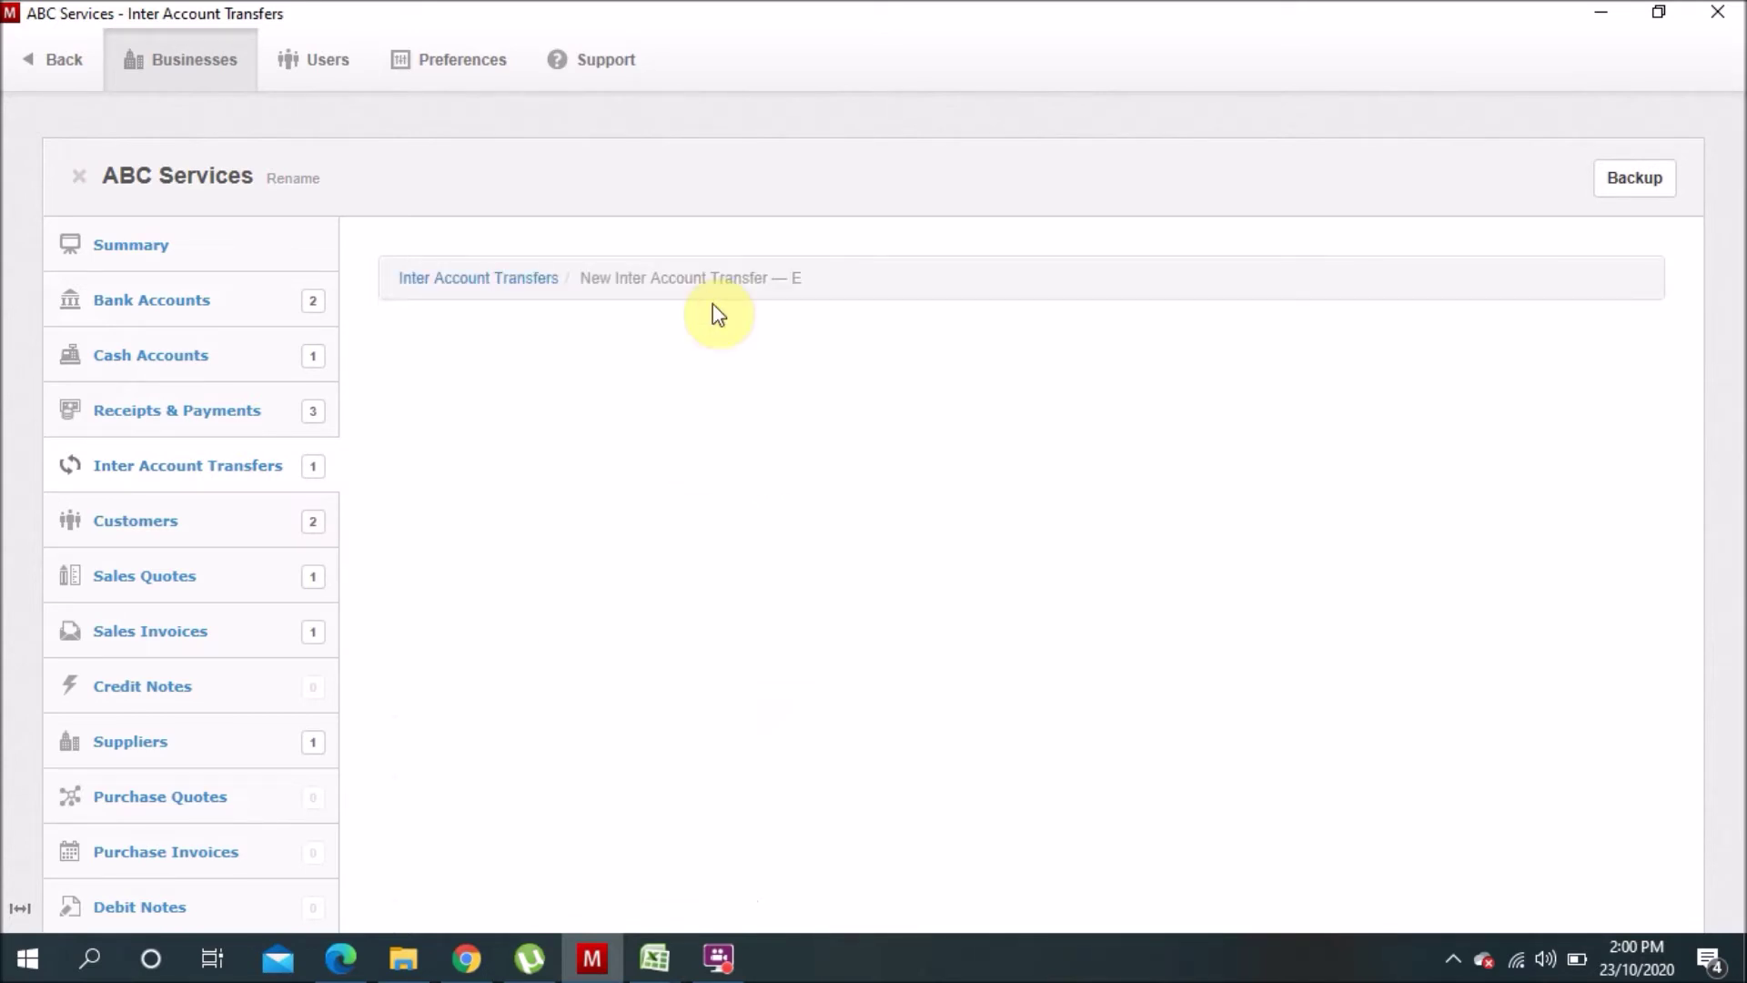
left_click(638, 472)
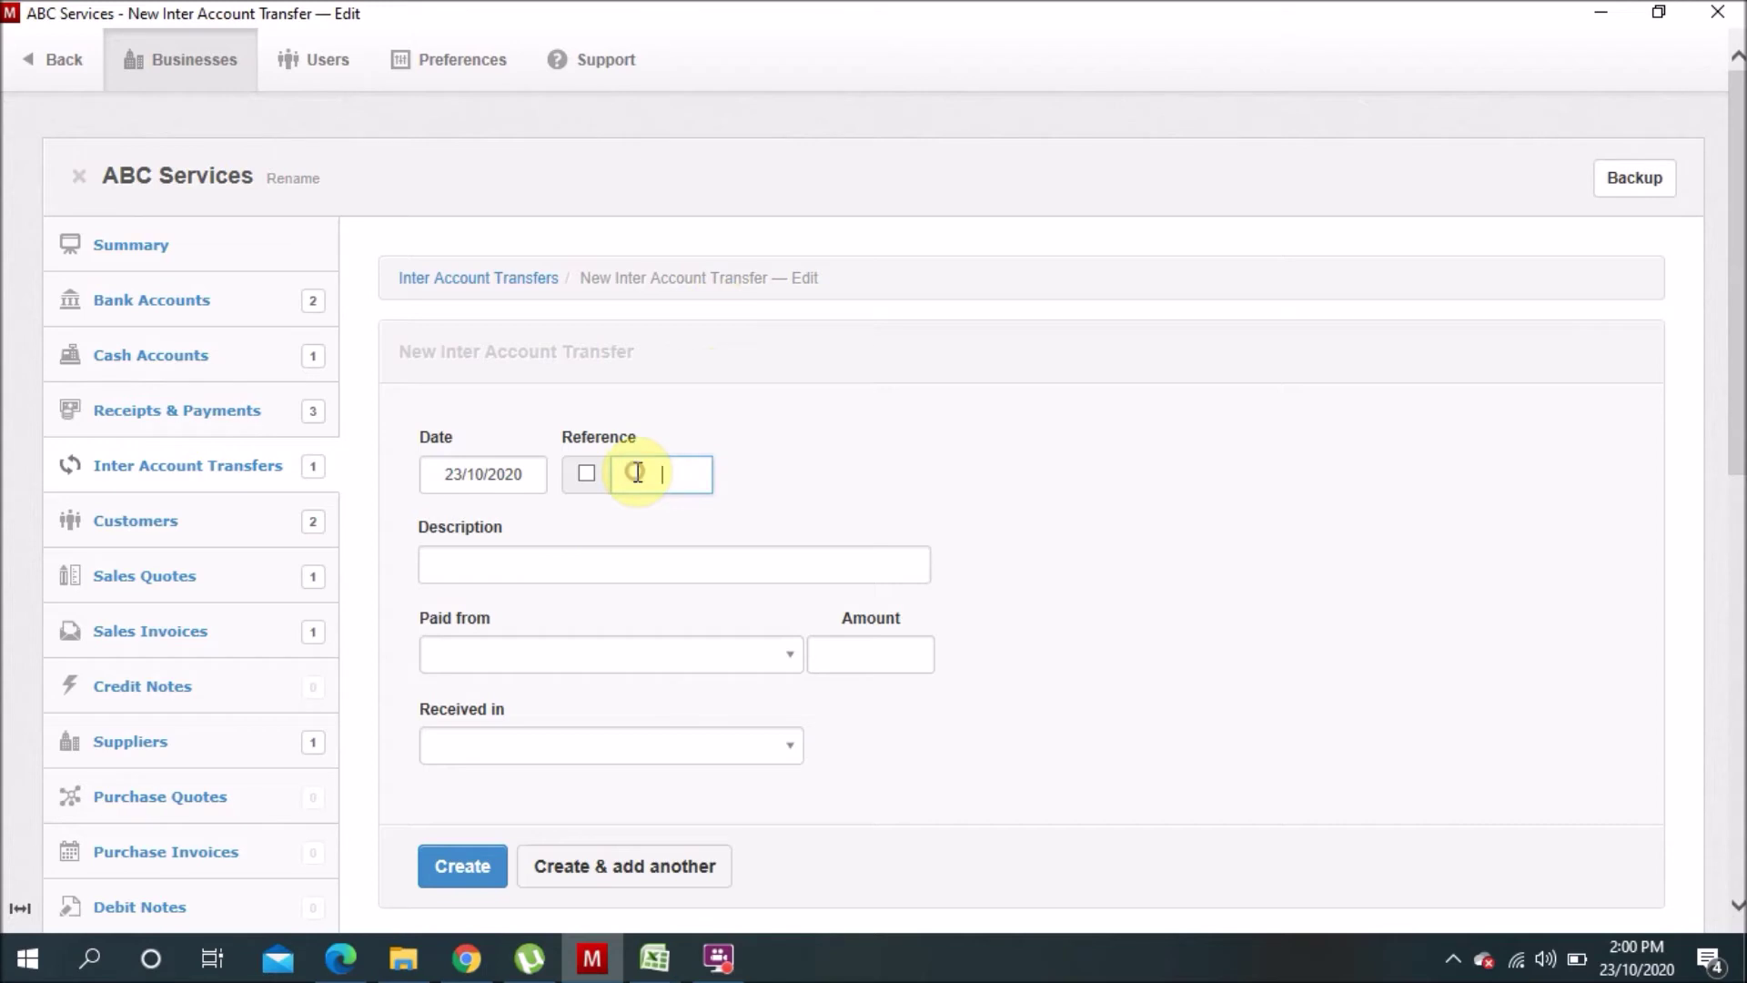
type("Trf")
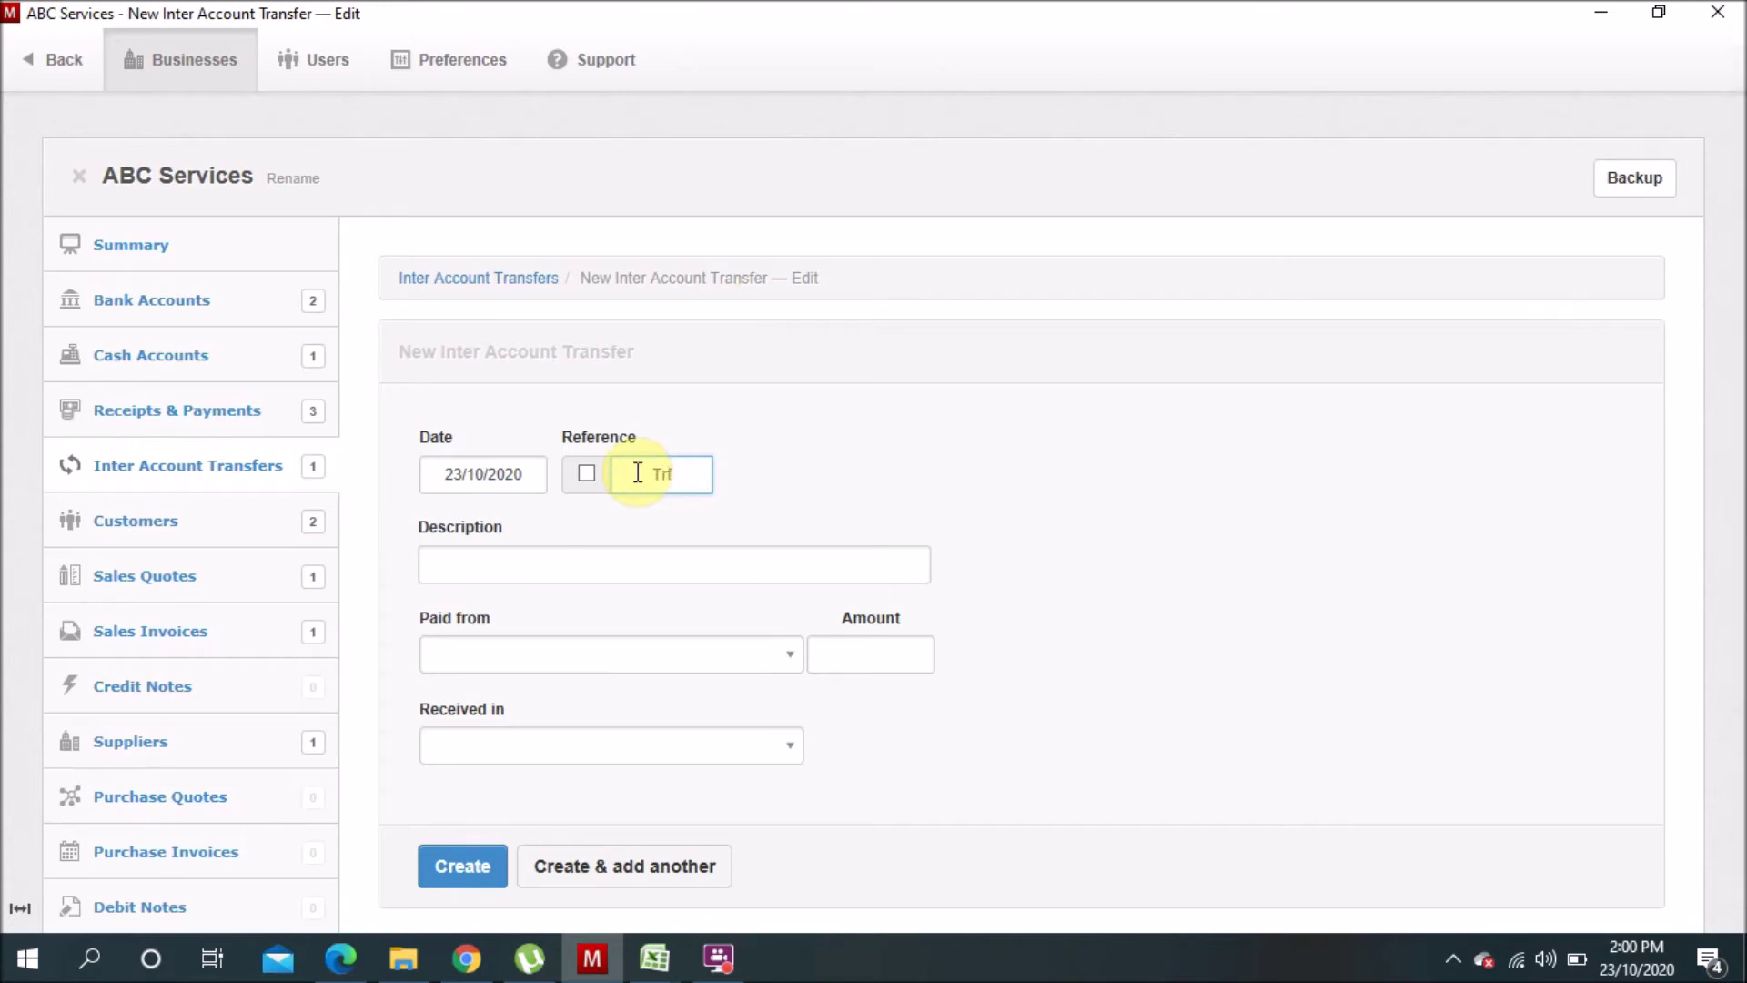
type("-")
type("00")
type("2")
type("/01")
key("BackSpace")
key("BackSpace")
type("10/20")
Describe the transfer as "Trf fund from CBD to Eirates NBD dated: 23-10-2020".
left_click(543, 566)
type("r")
key("BackSpace")
type("r")
key("BackSpace")
type("Trf fund ")
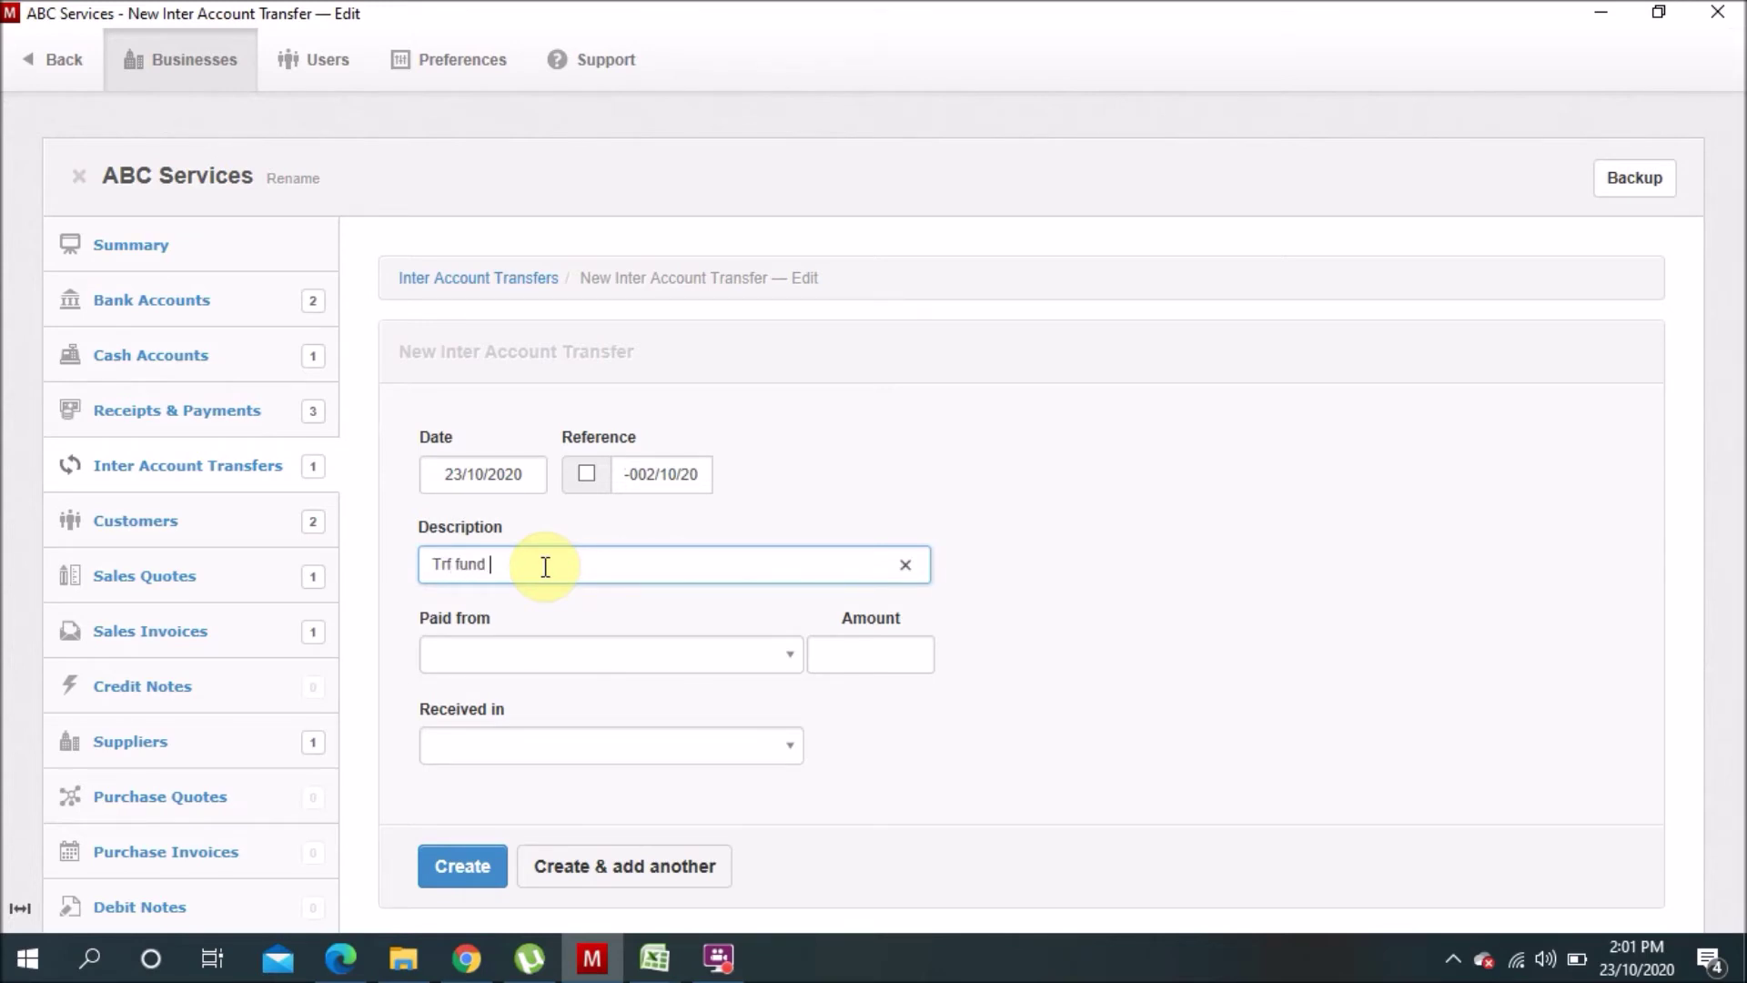
type("from CBD to Eirates NBD")
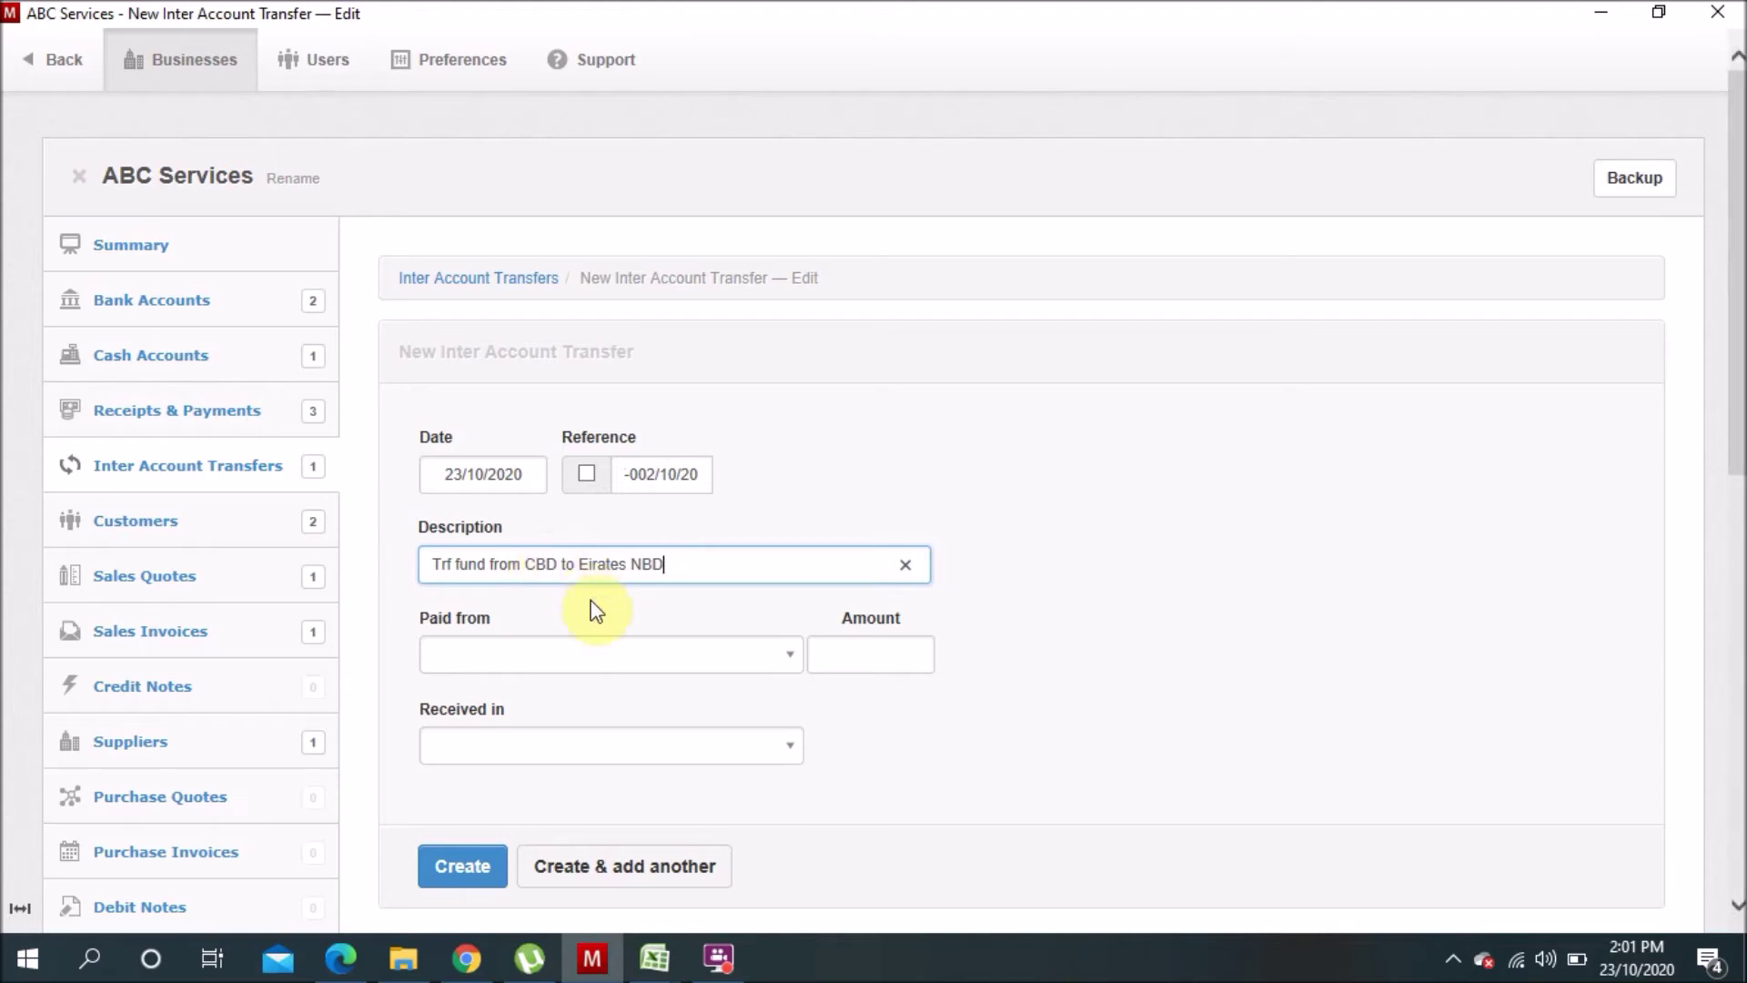
type(" dated: 23-10-2020")
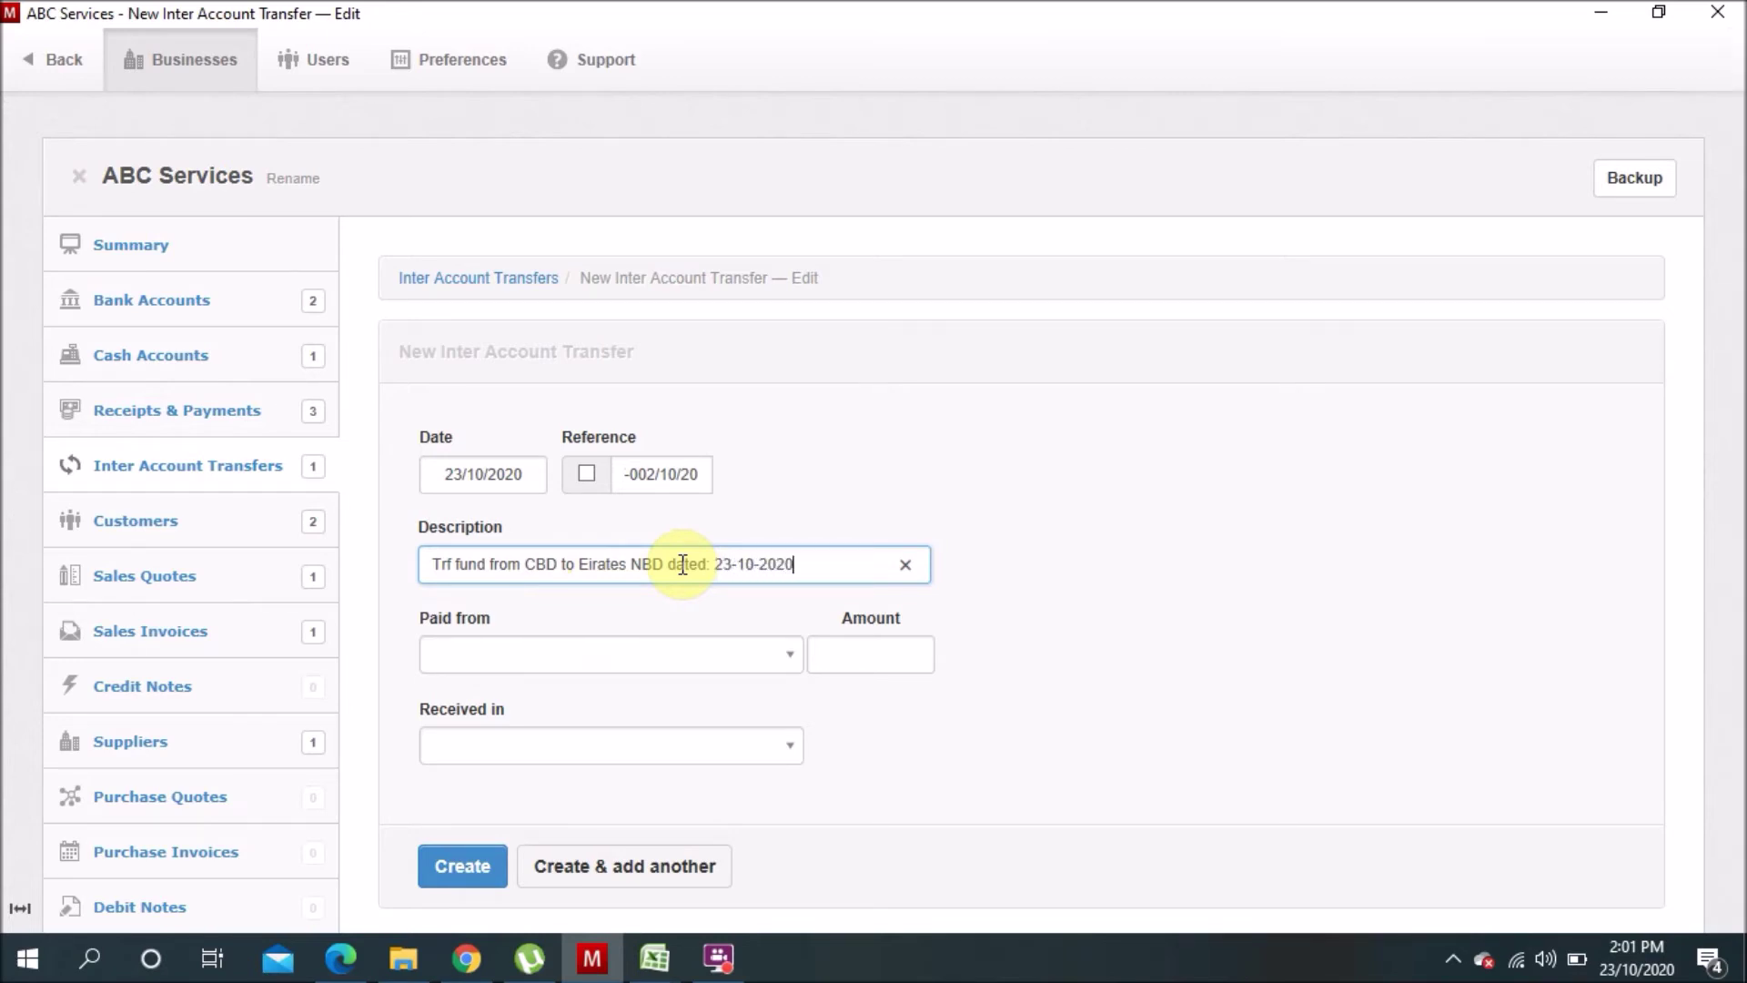
Set the transfer as paid from Commercial Bank of Dubai with an amount of 500 AED.
left_click(698, 656)
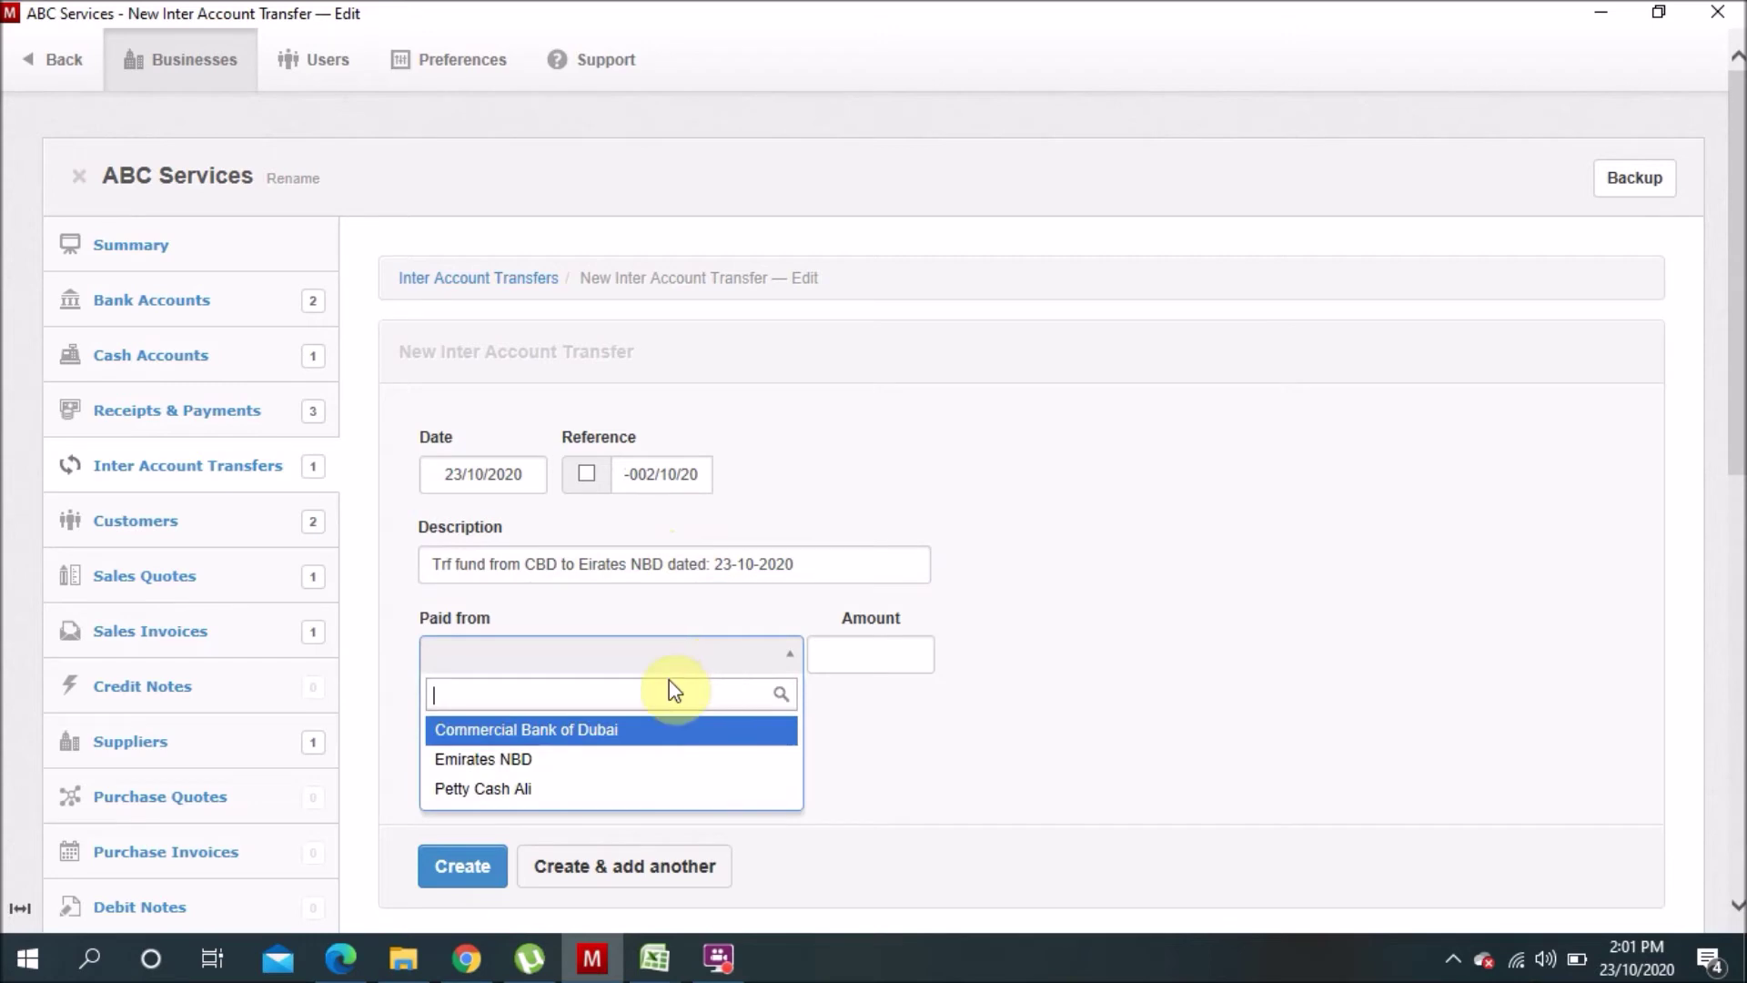
left_click(603, 731)
left_click(890, 651)
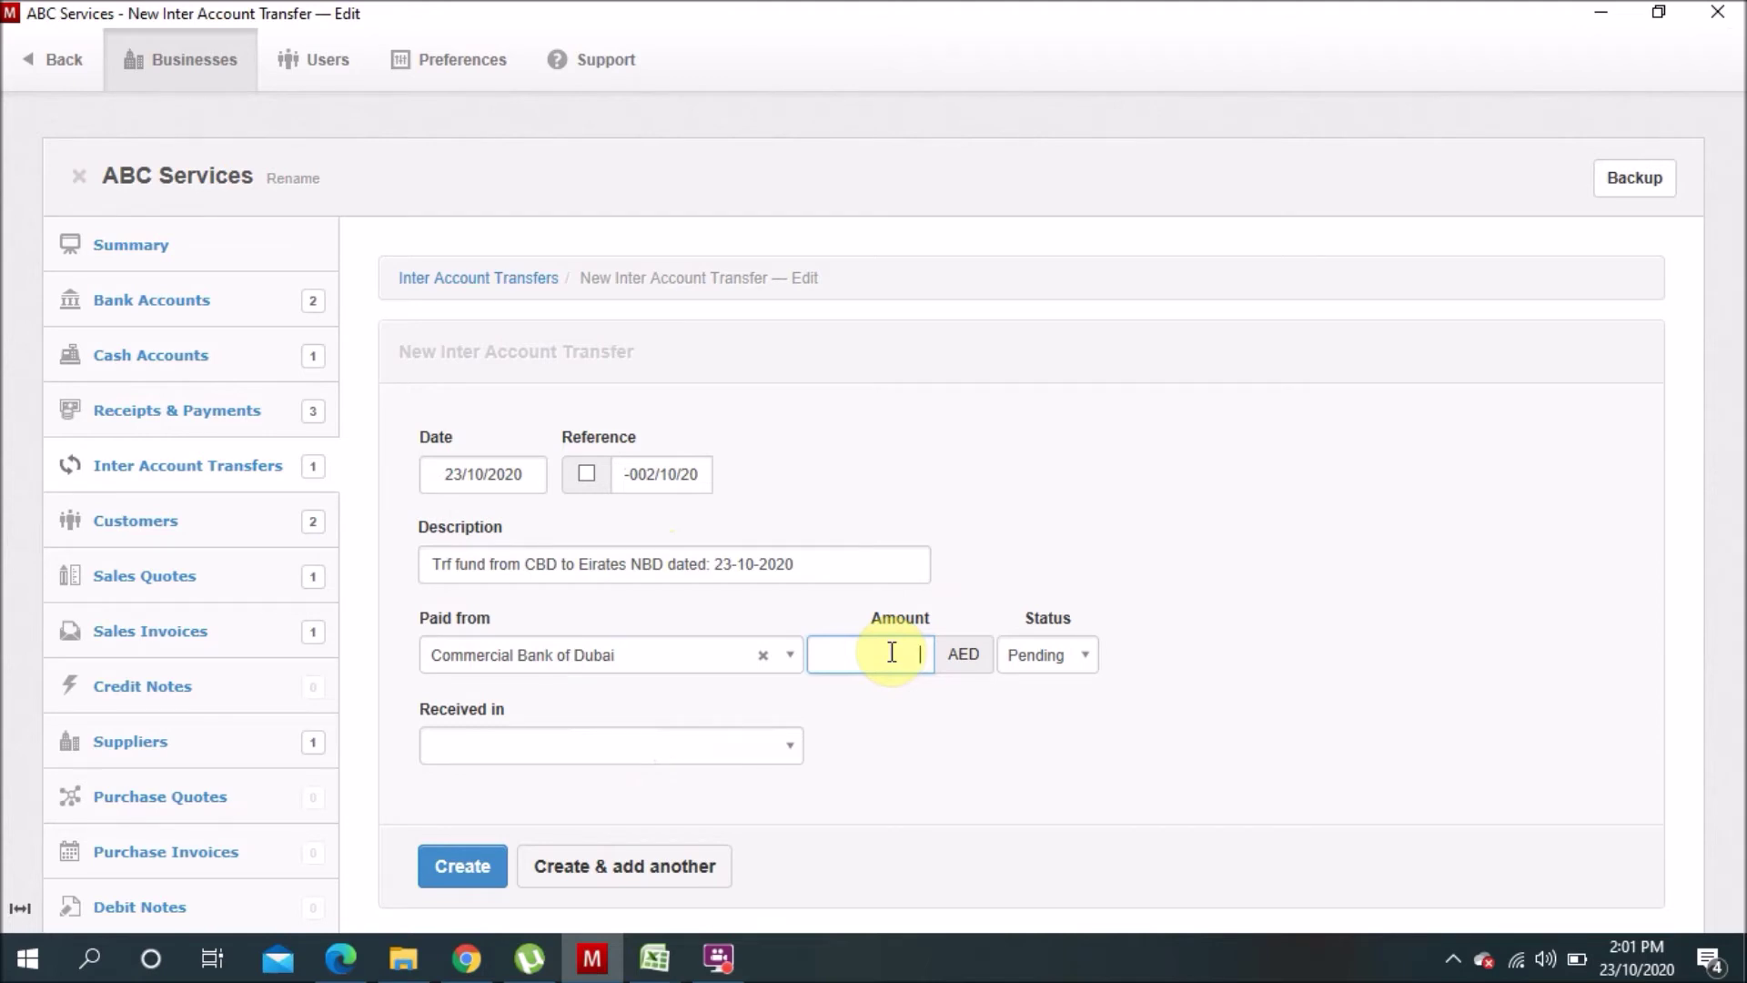
type("500")
left_click(1072, 664)
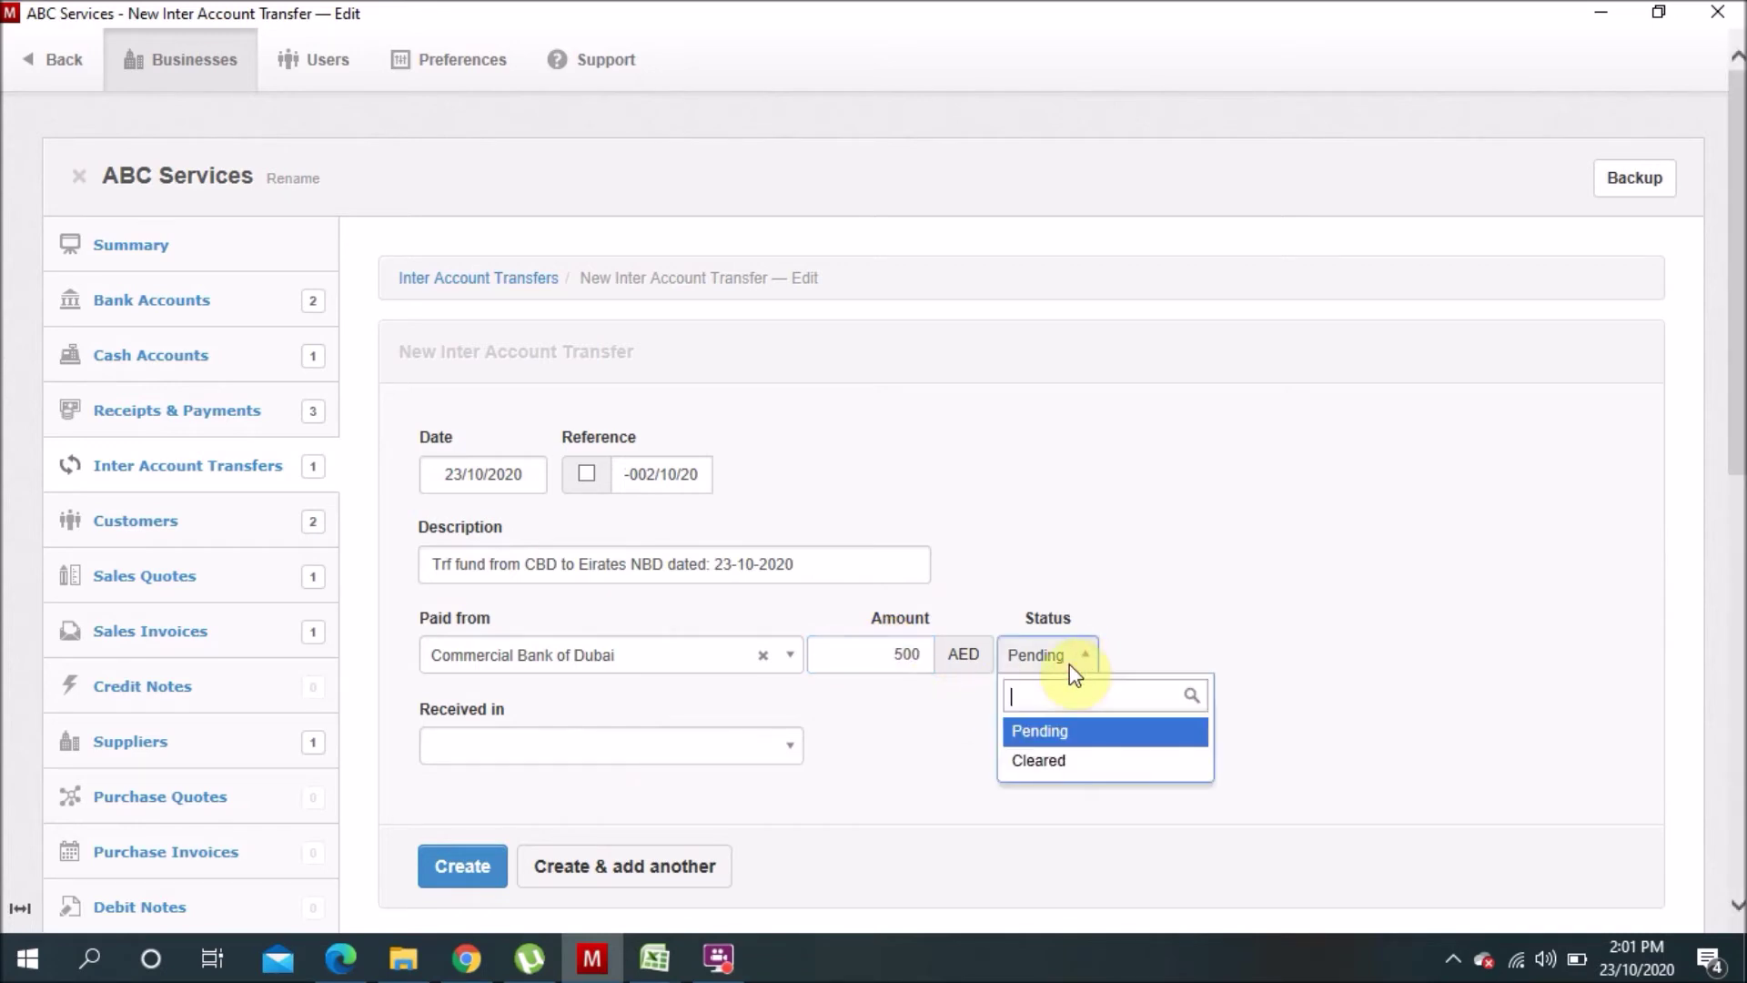
left_click(1028, 764)
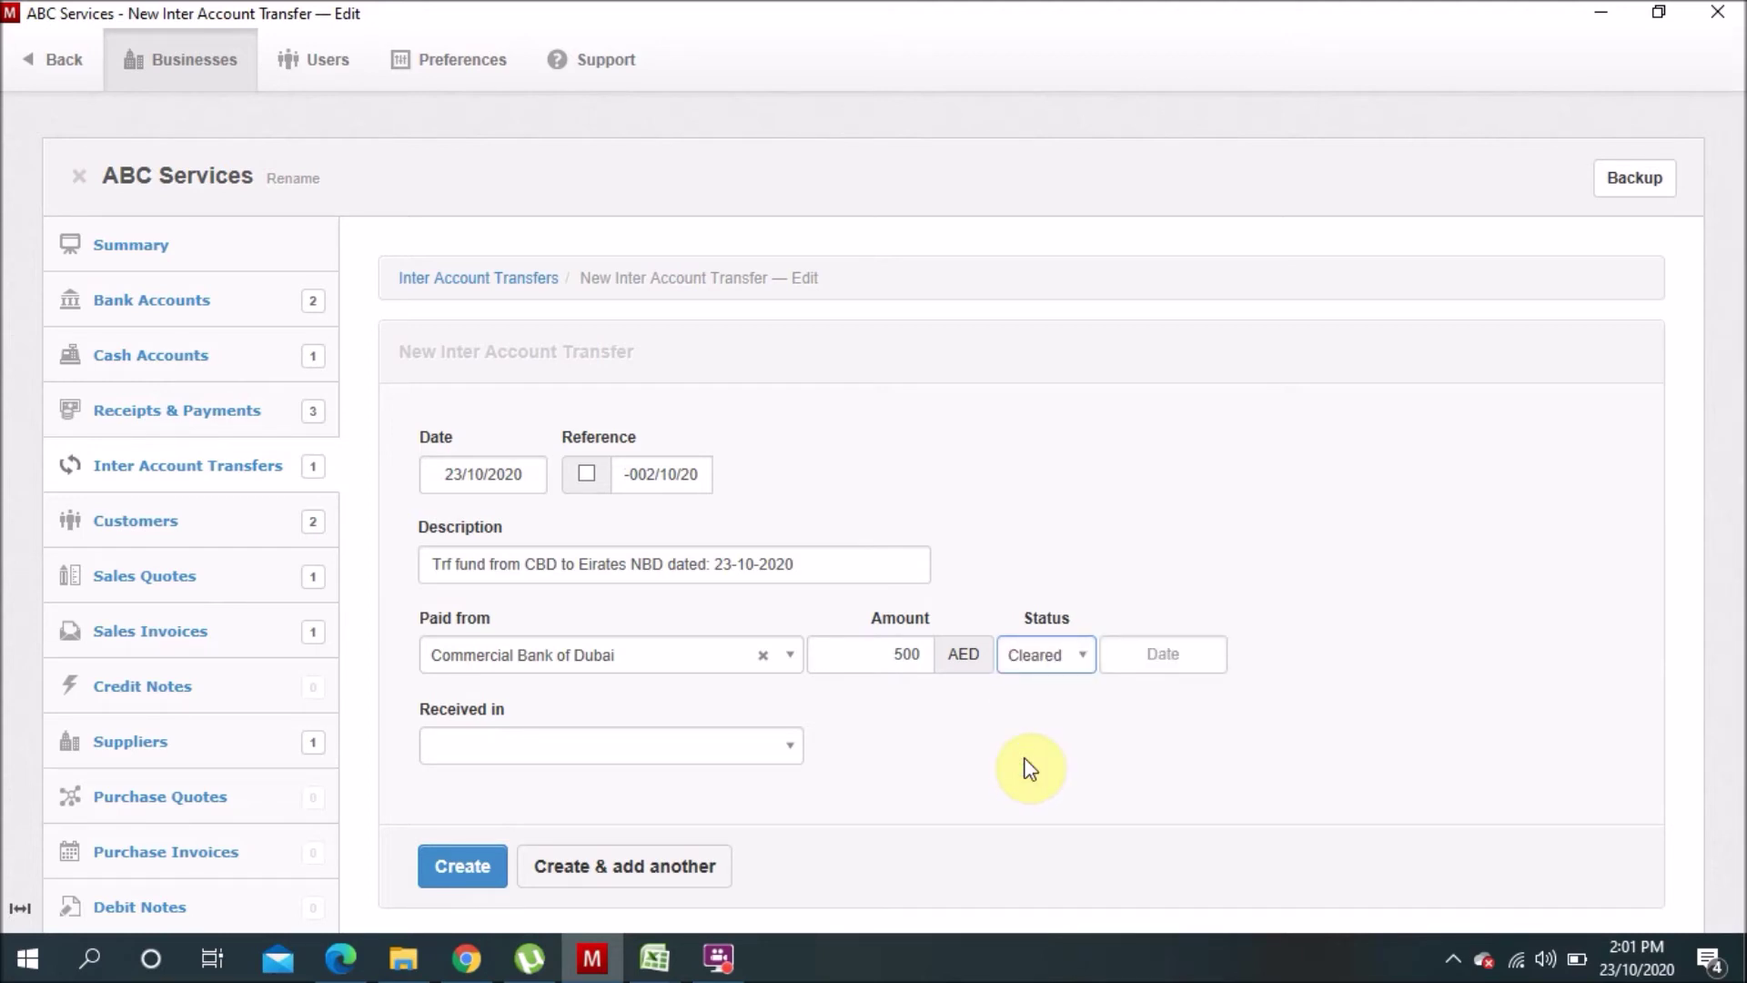
left_click(1074, 655)
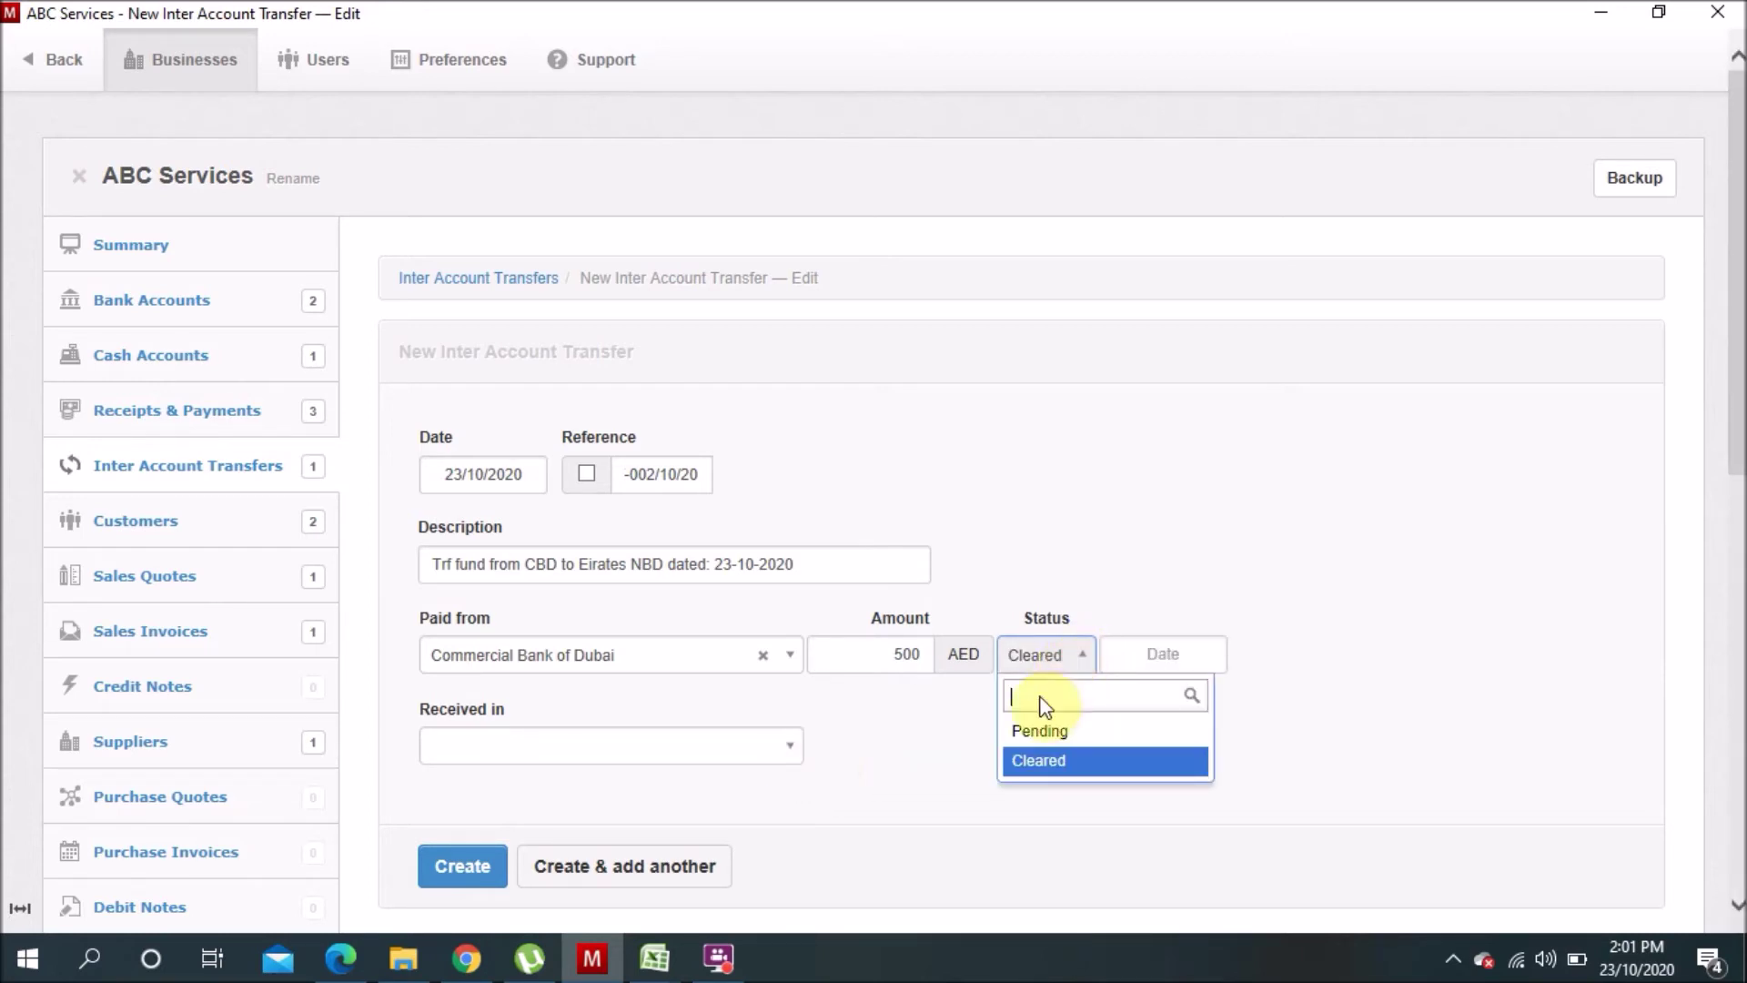
left_click(1032, 733)
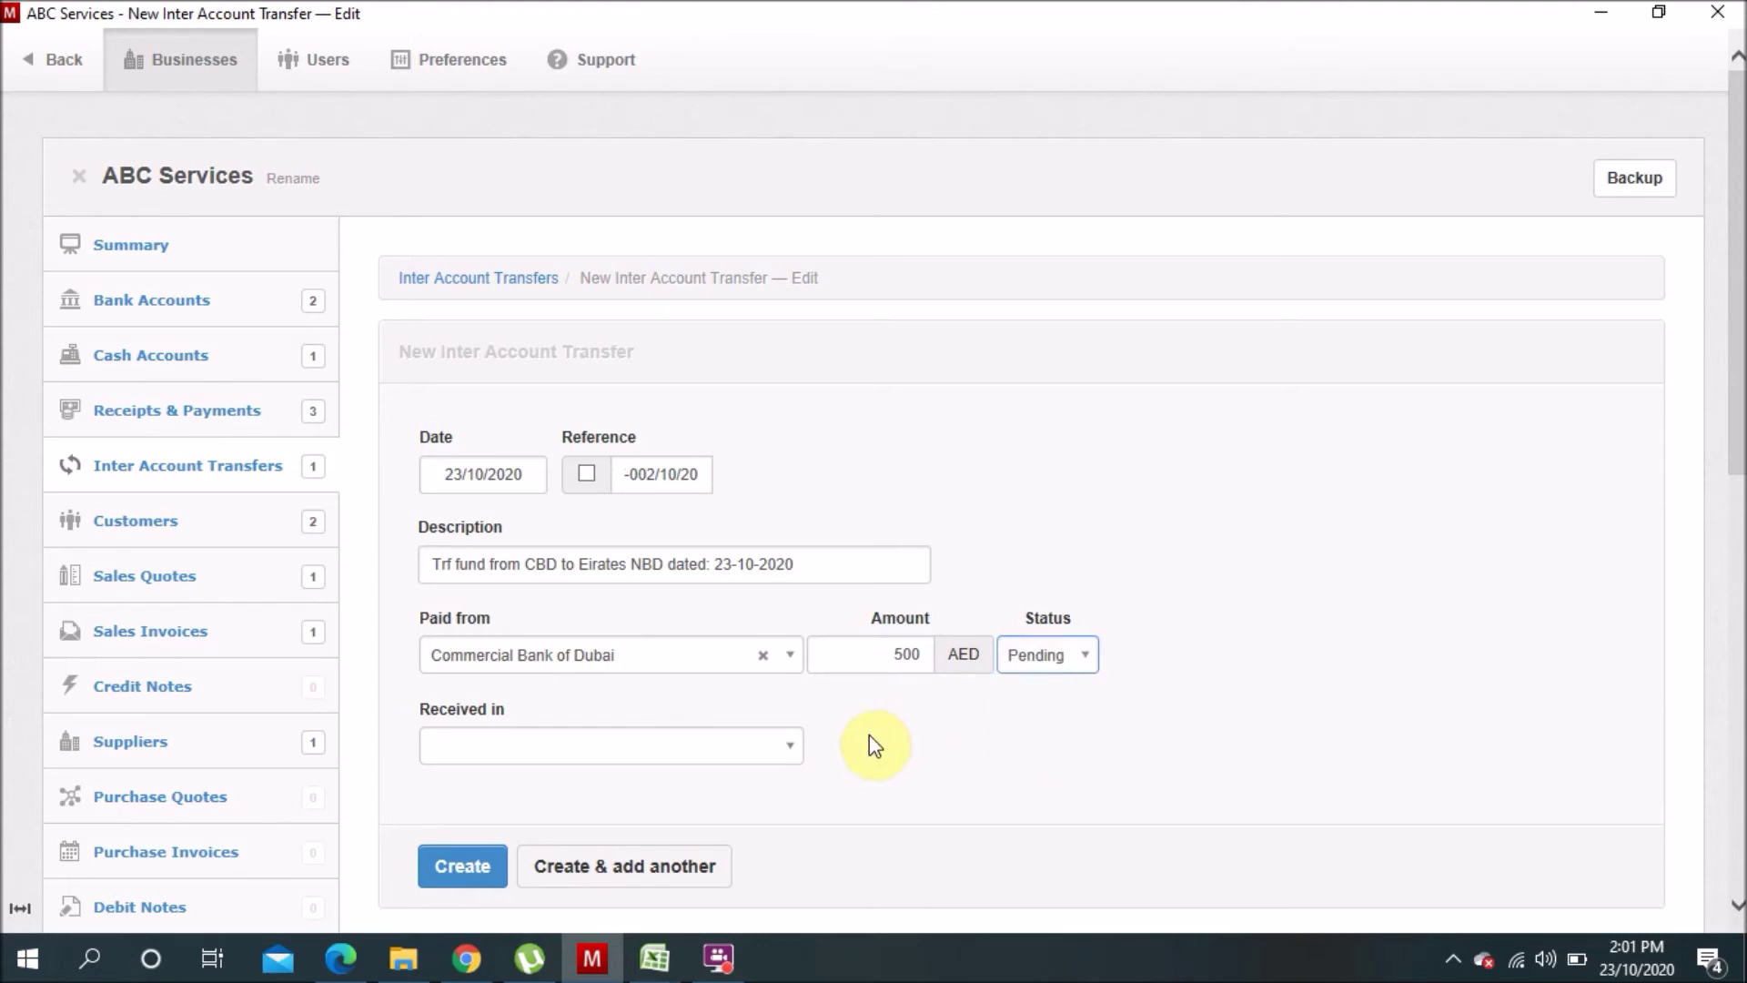
left_click(774, 750)
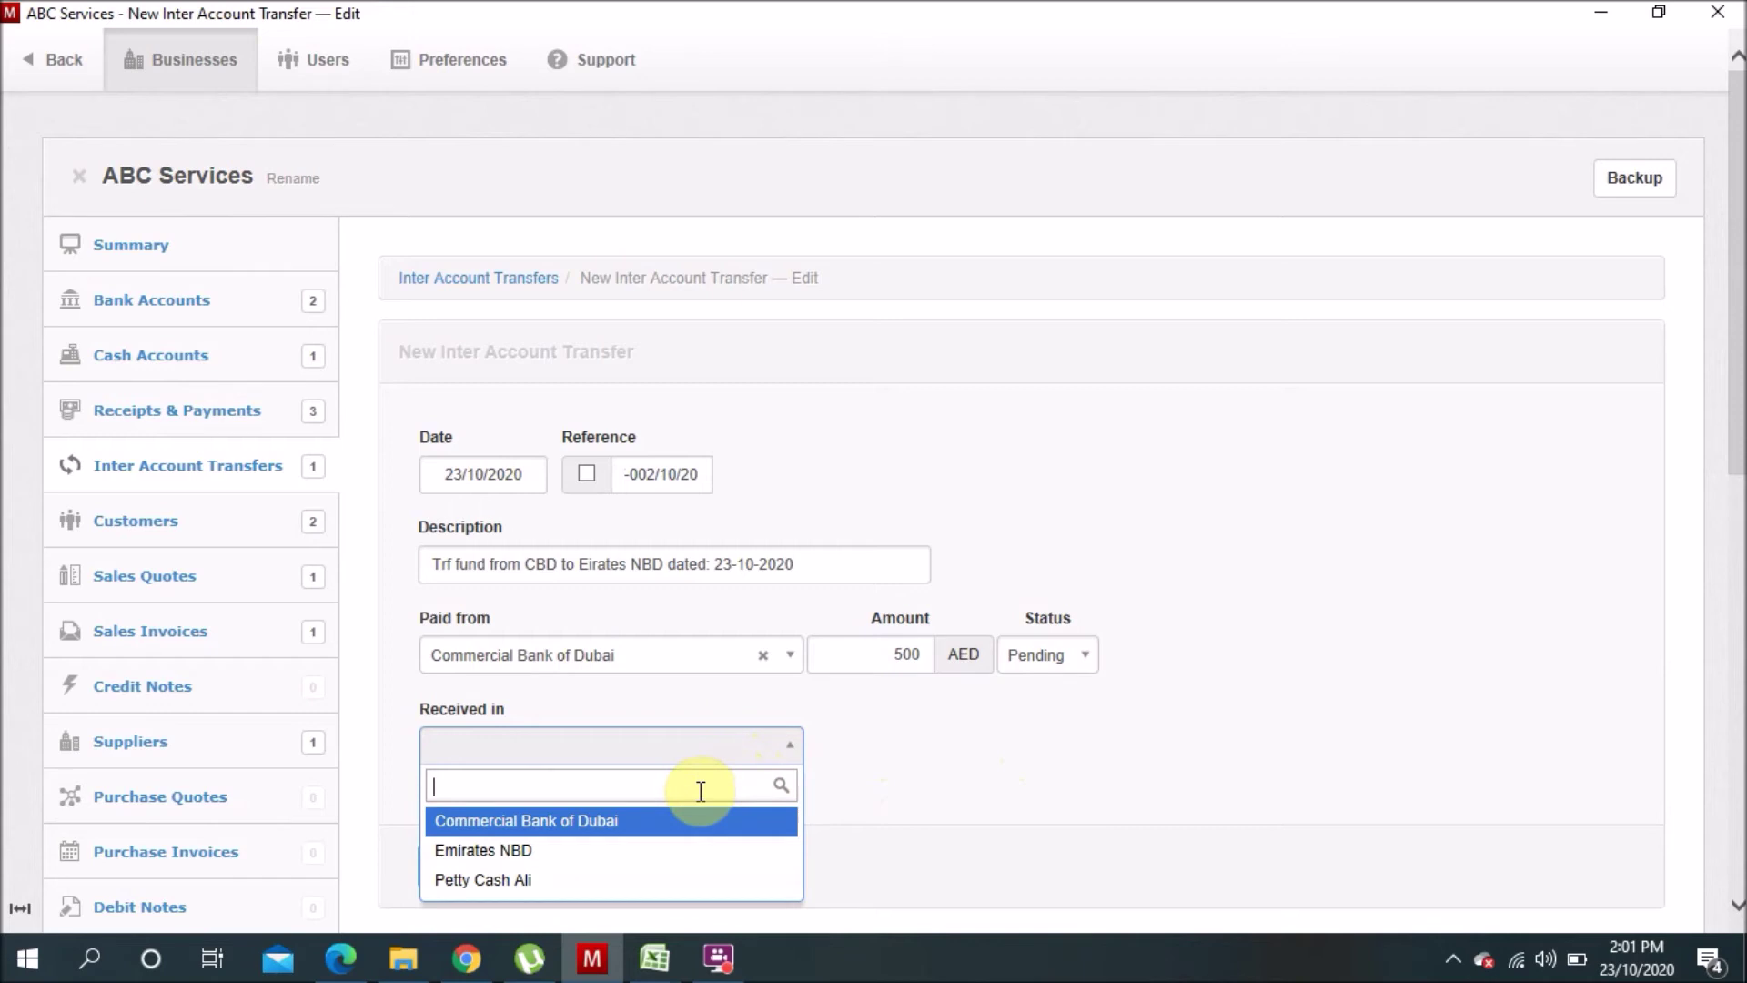
left_click(1081, 662)
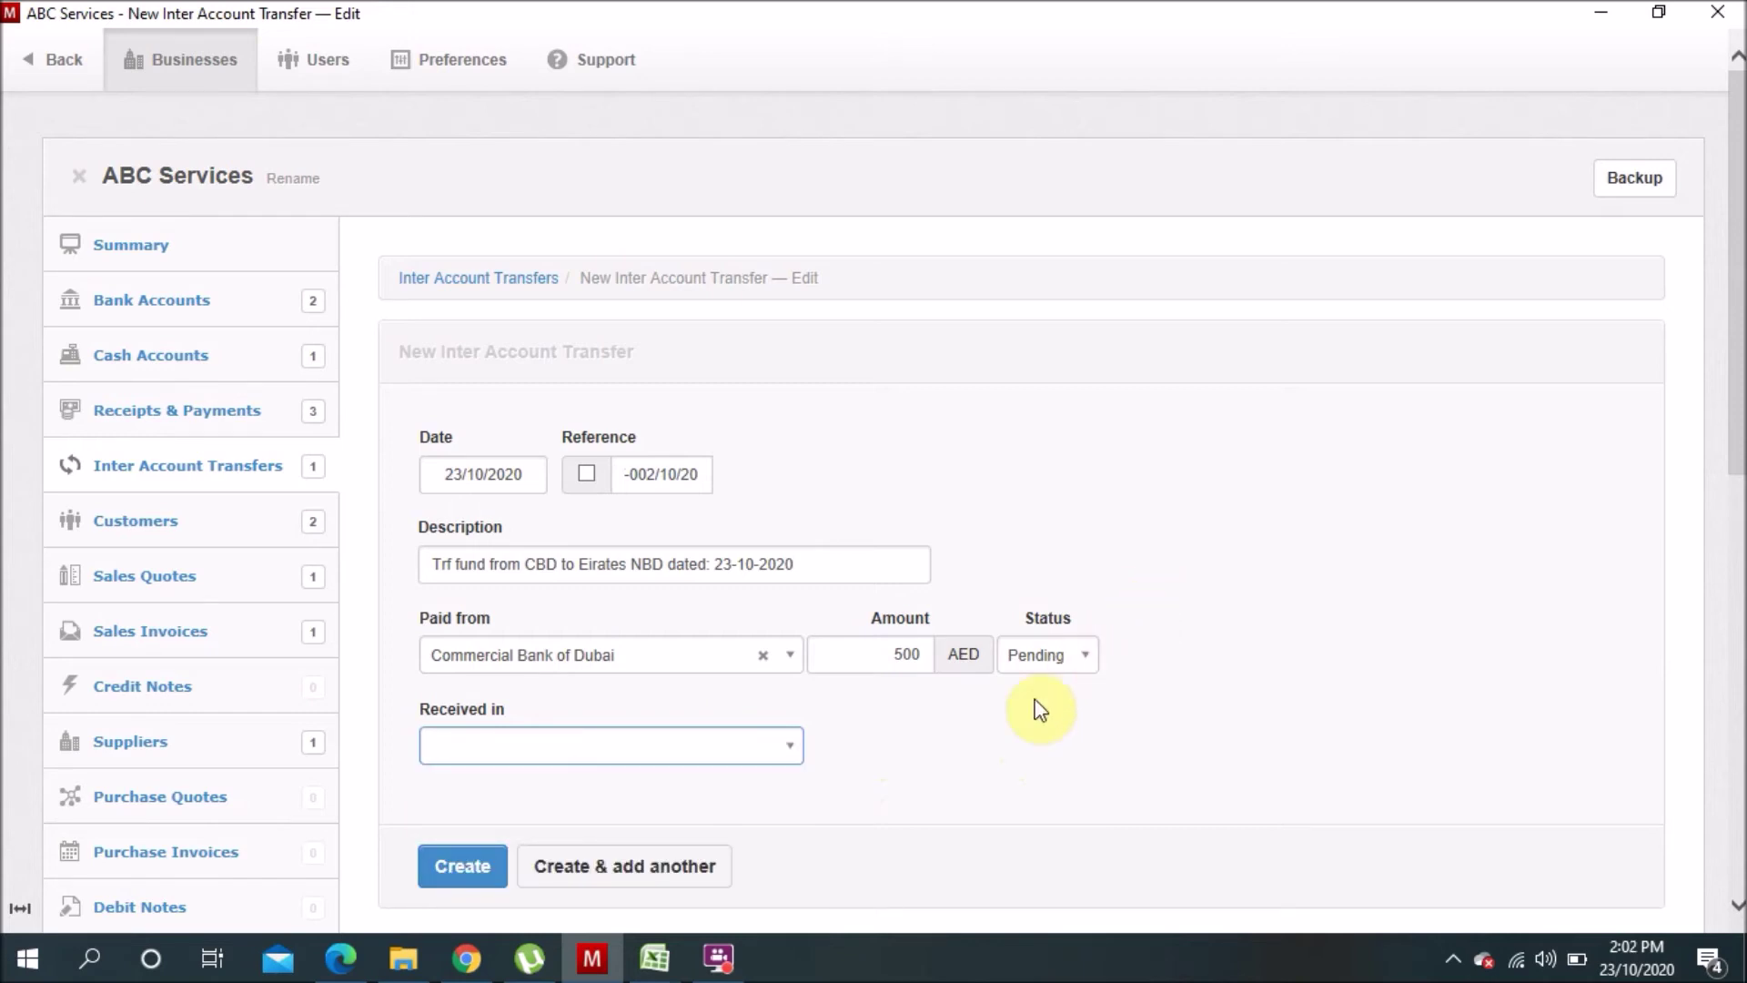
Mark the Commercial Bank of Dubai payment as Cleared on 23/10/2020.
left_click(1083, 669)
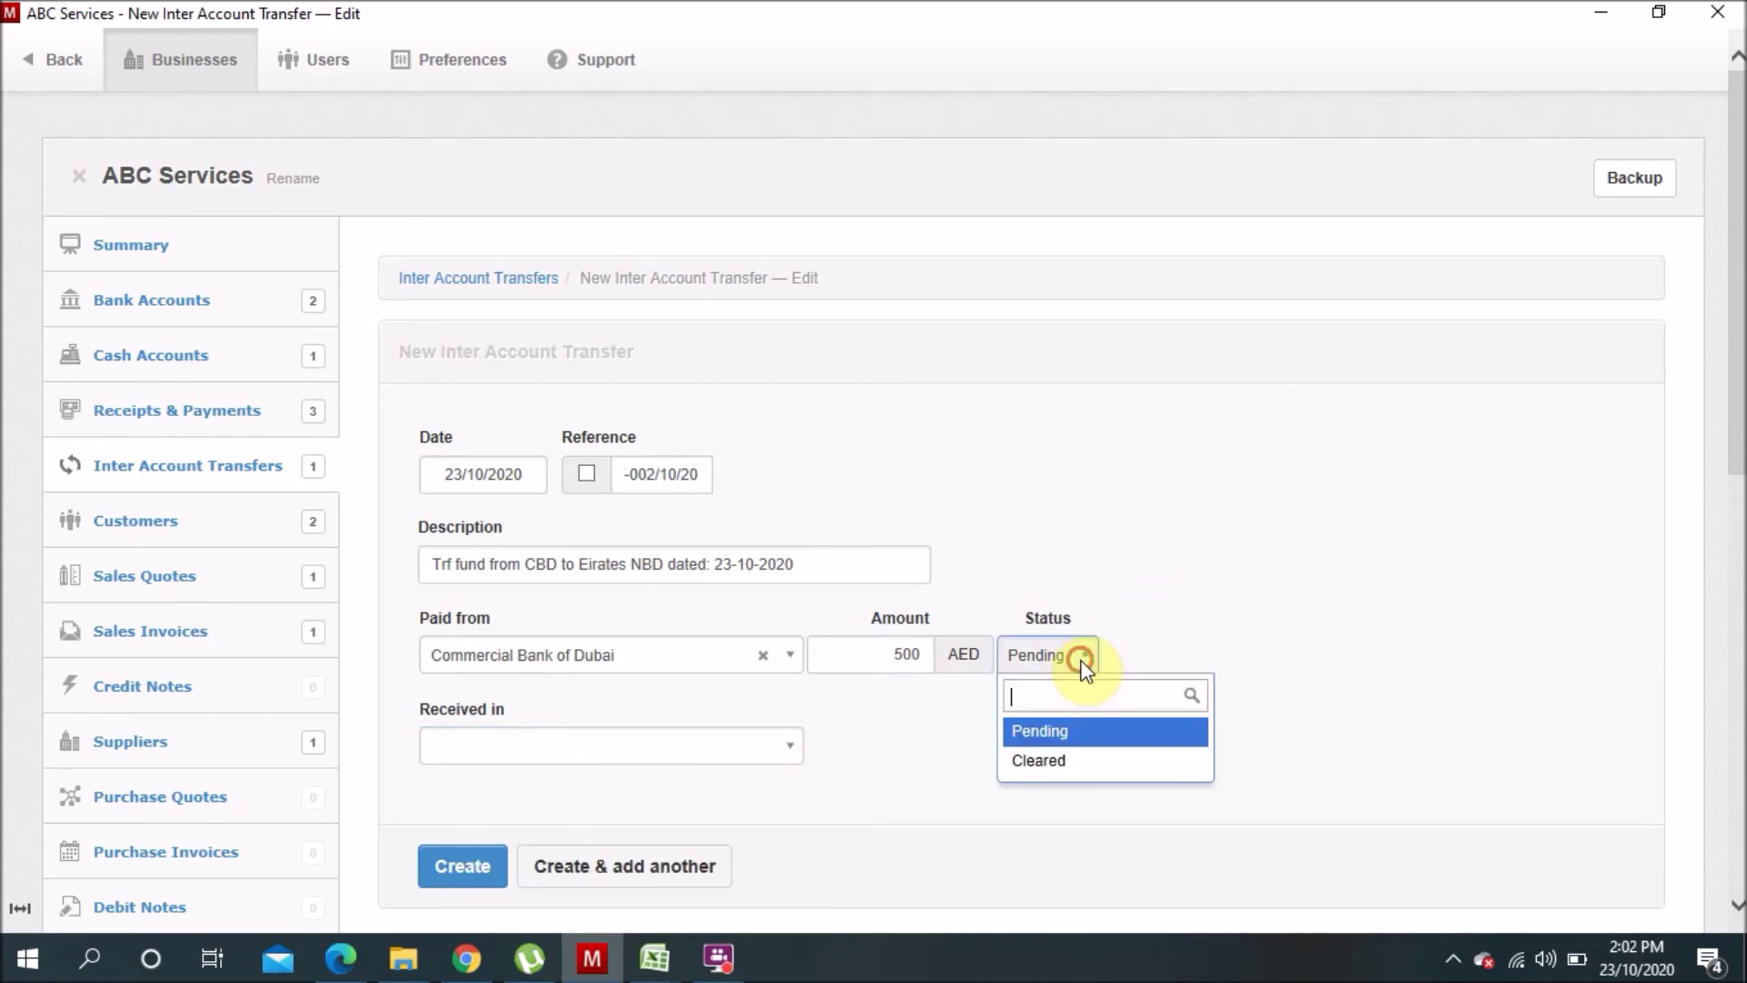
left_click(1042, 763)
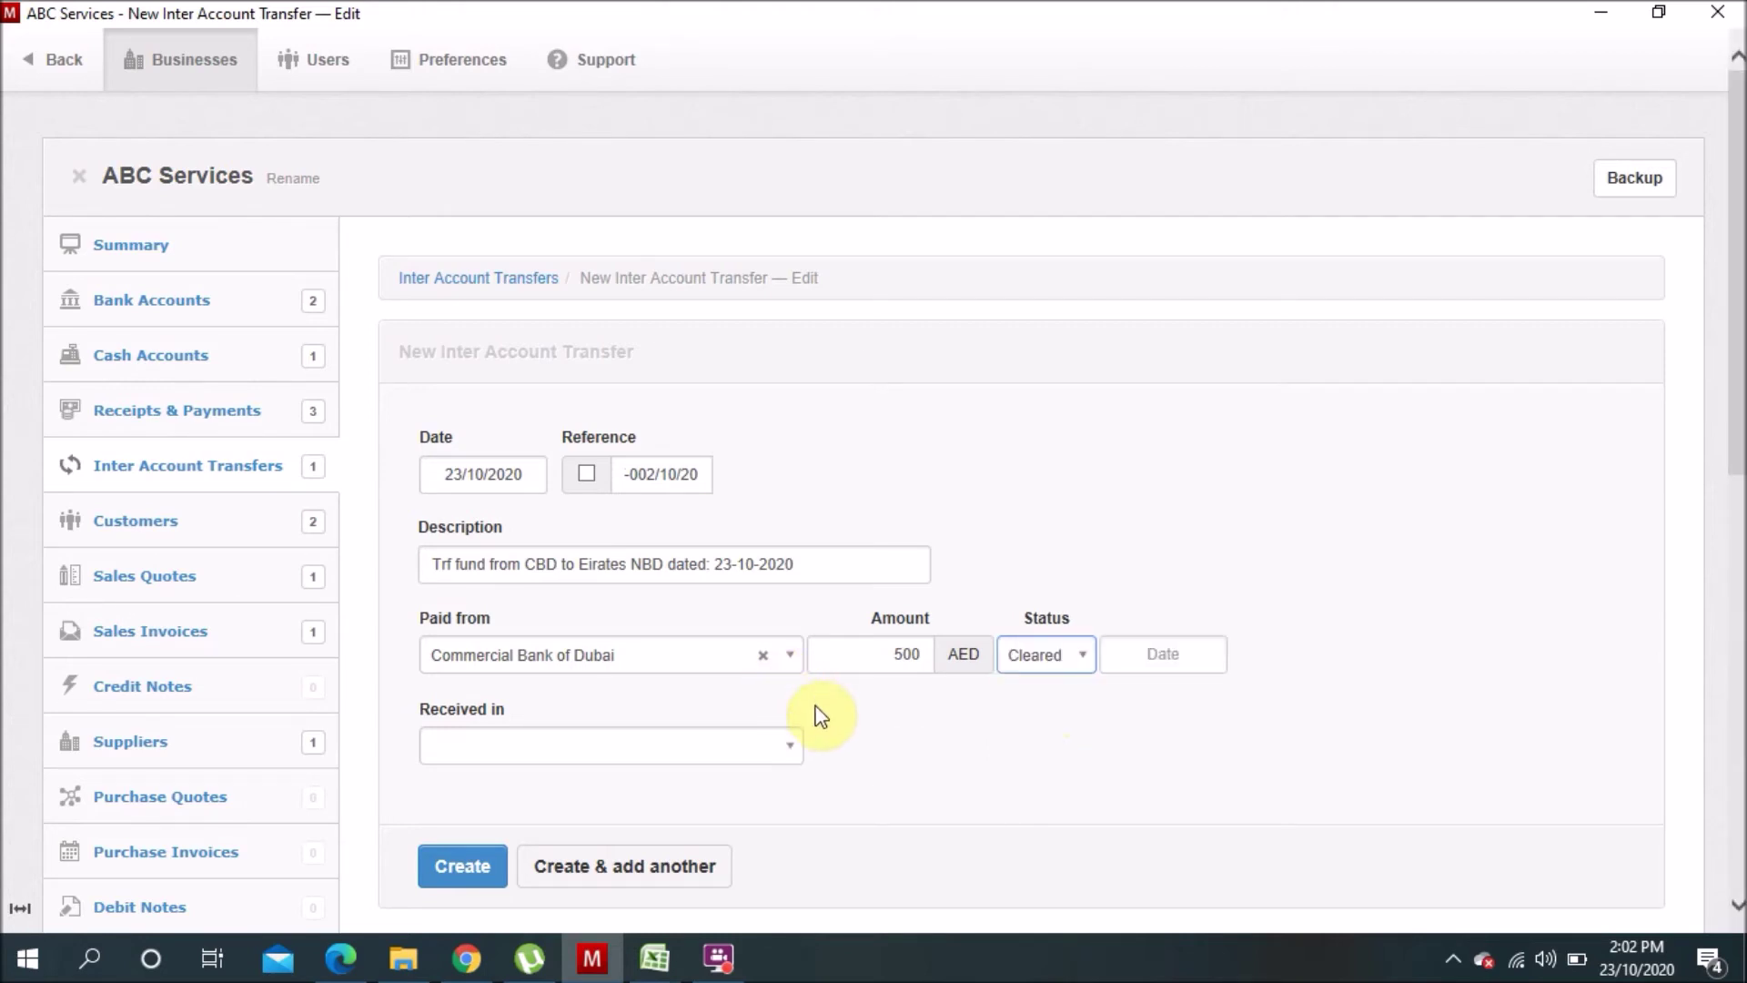
left_click(1201, 664)
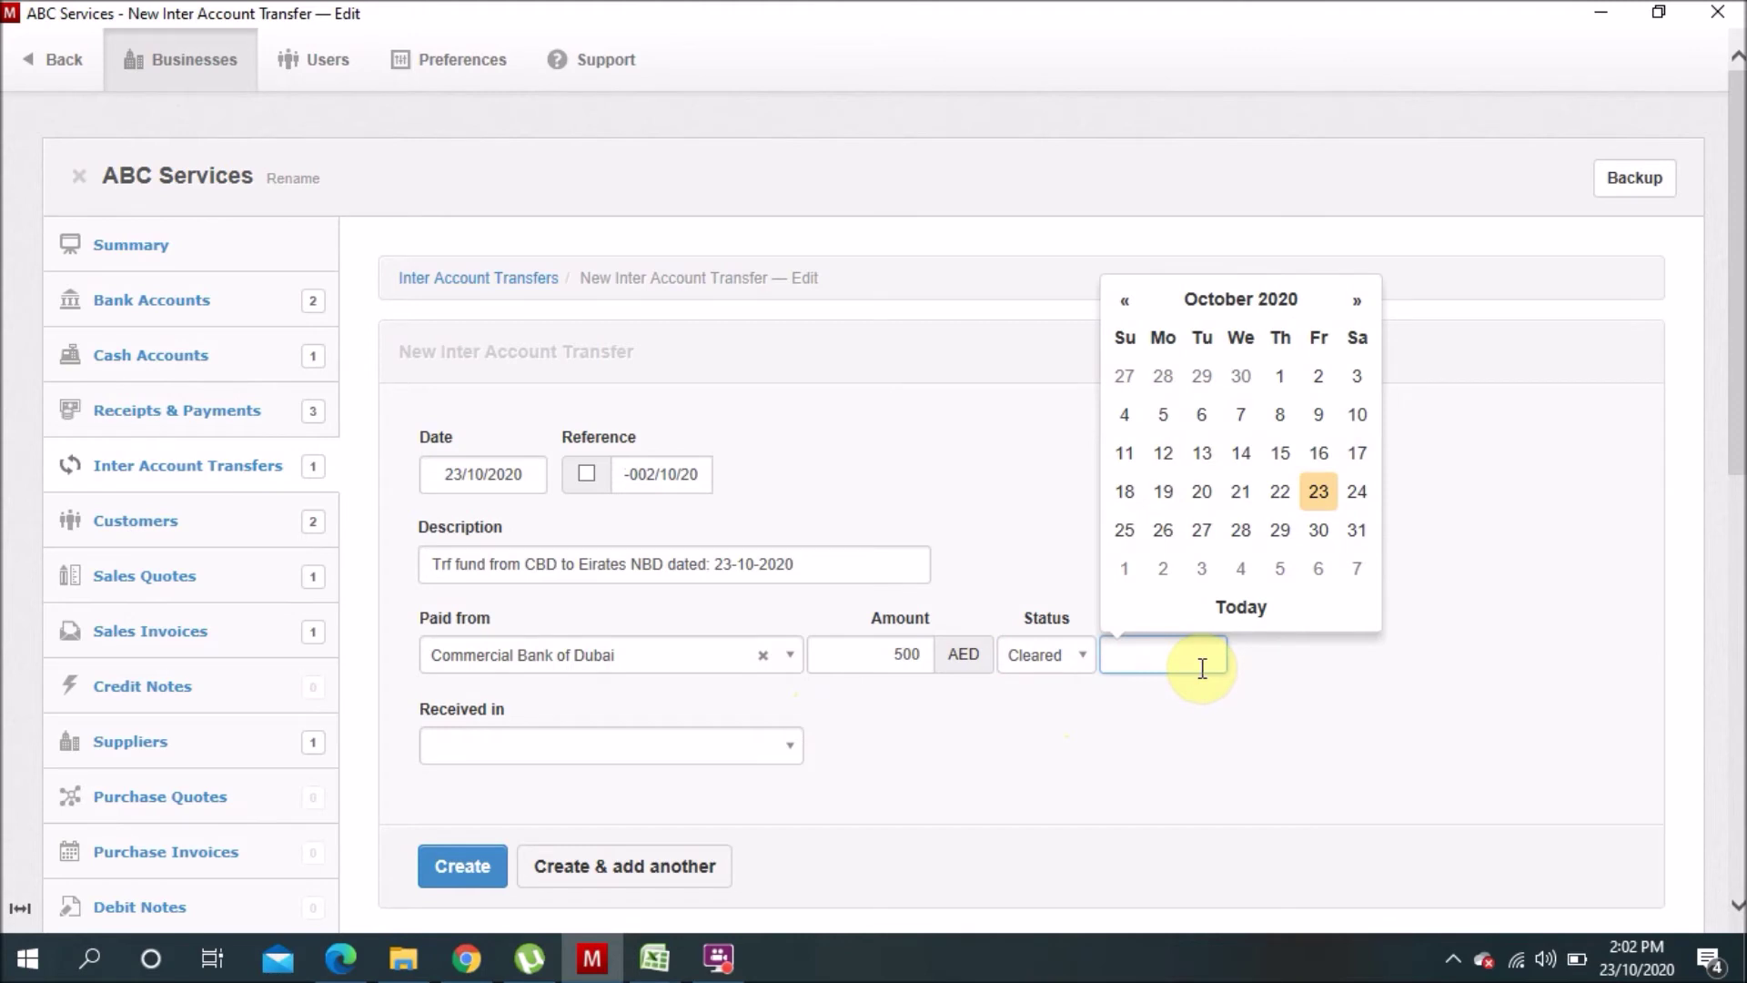
left_click(1318, 491)
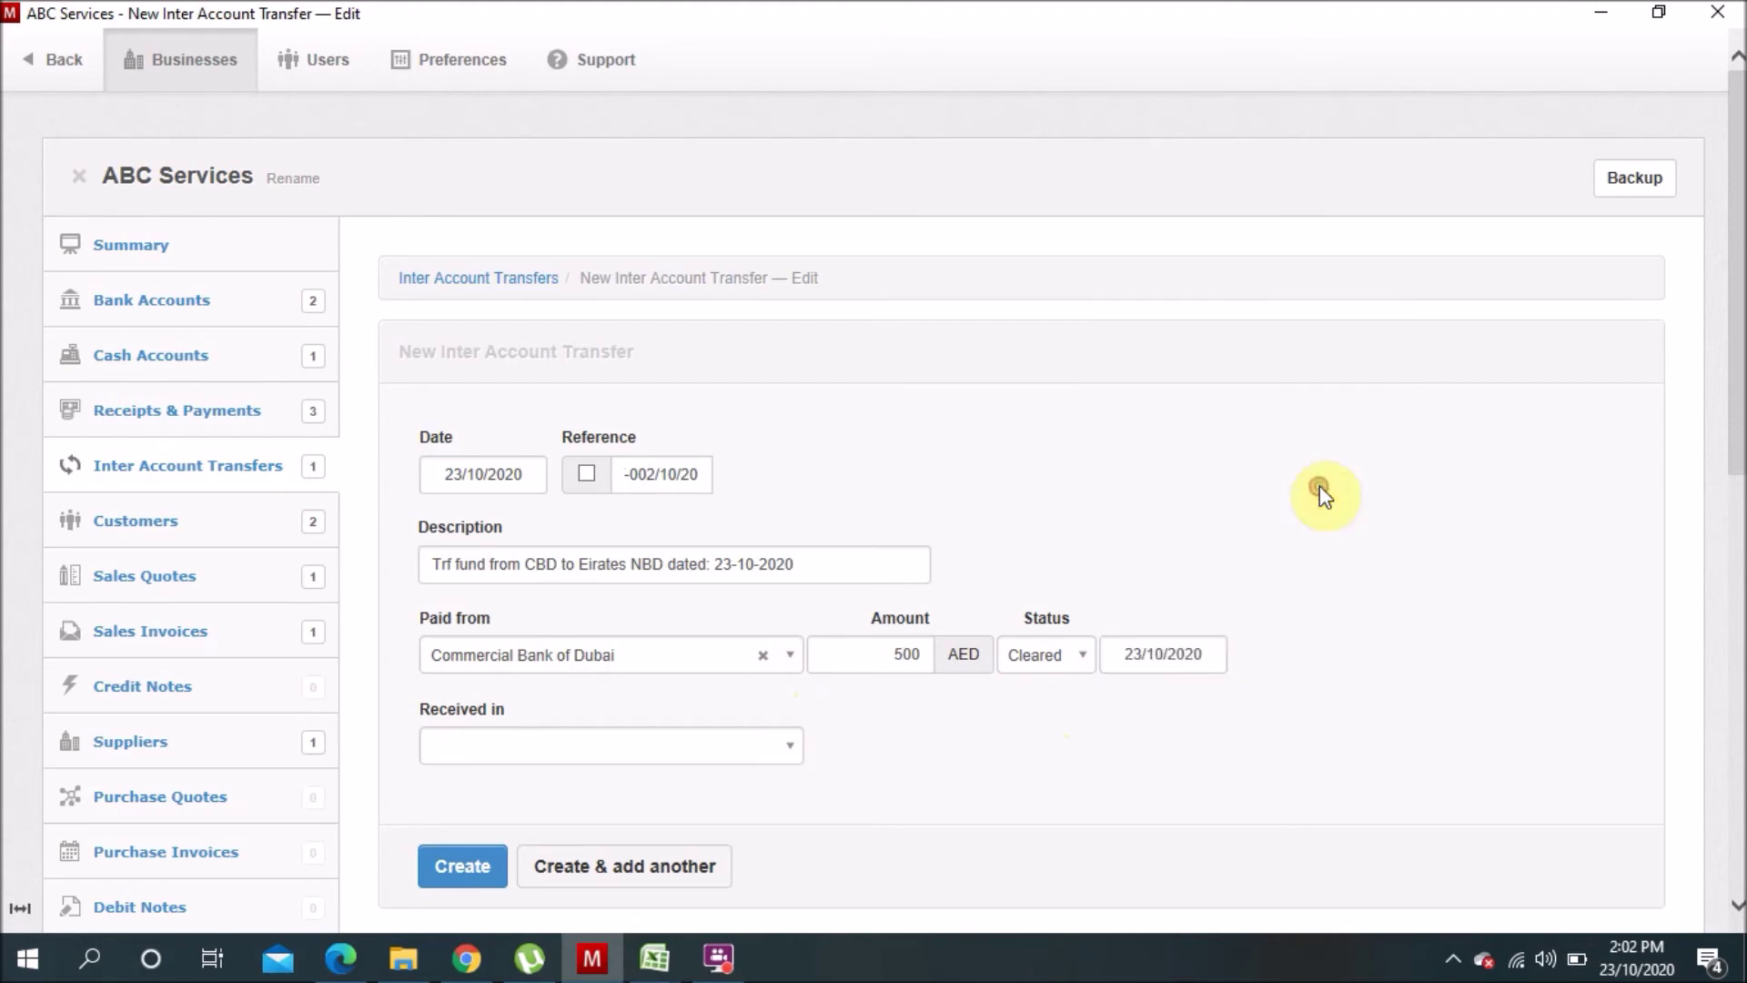
Set Emirates NBD as the receiving account, Cleared on 23/10/2020, and create the transfer.
left_click(686, 744)
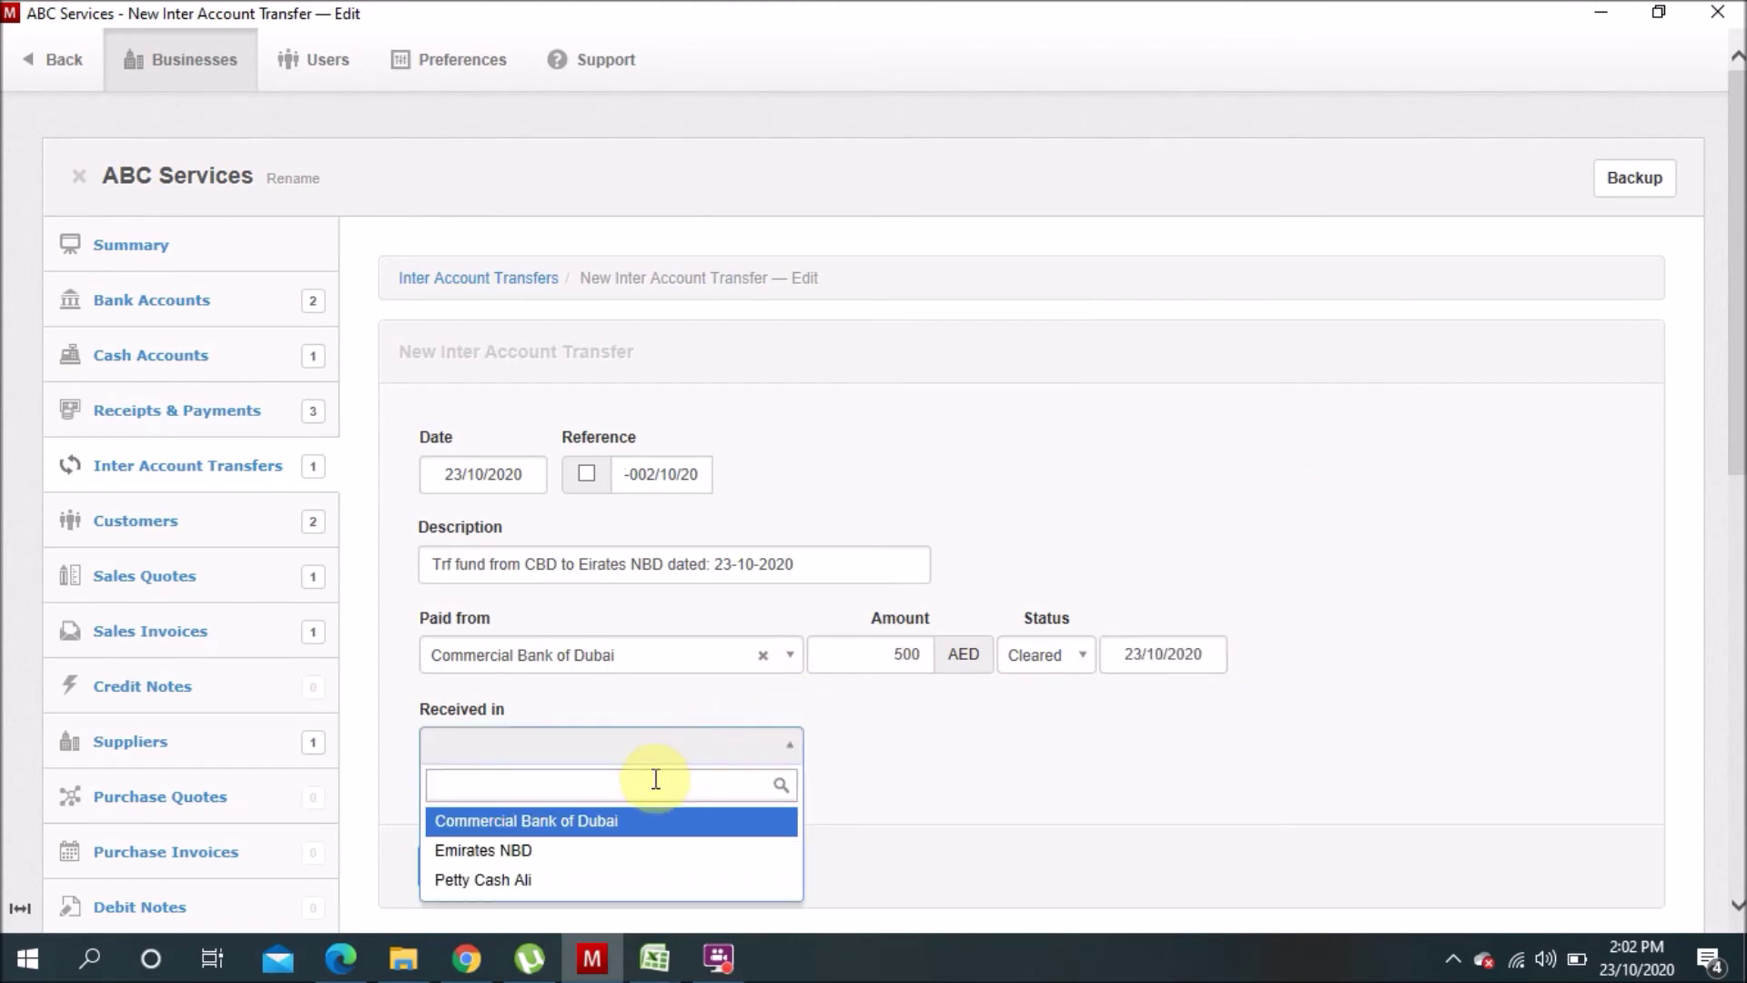
left_click(576, 864)
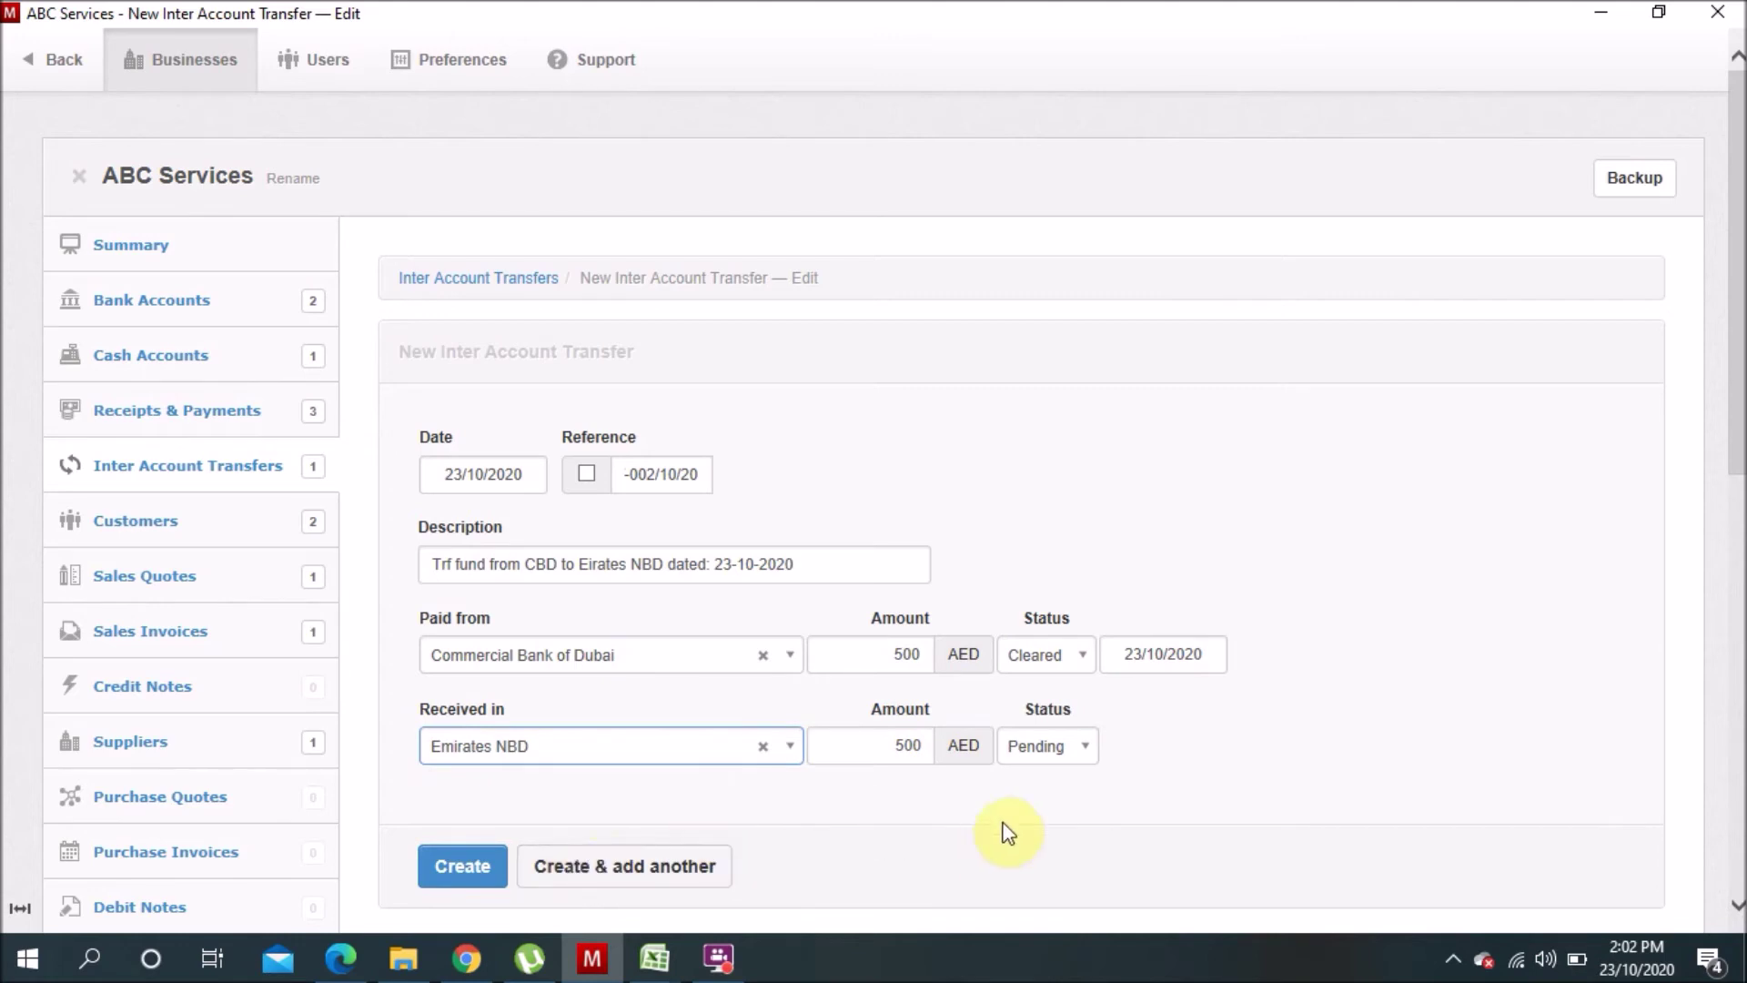
left_click(1053, 758)
left_click(1037, 854)
left_click(1174, 739)
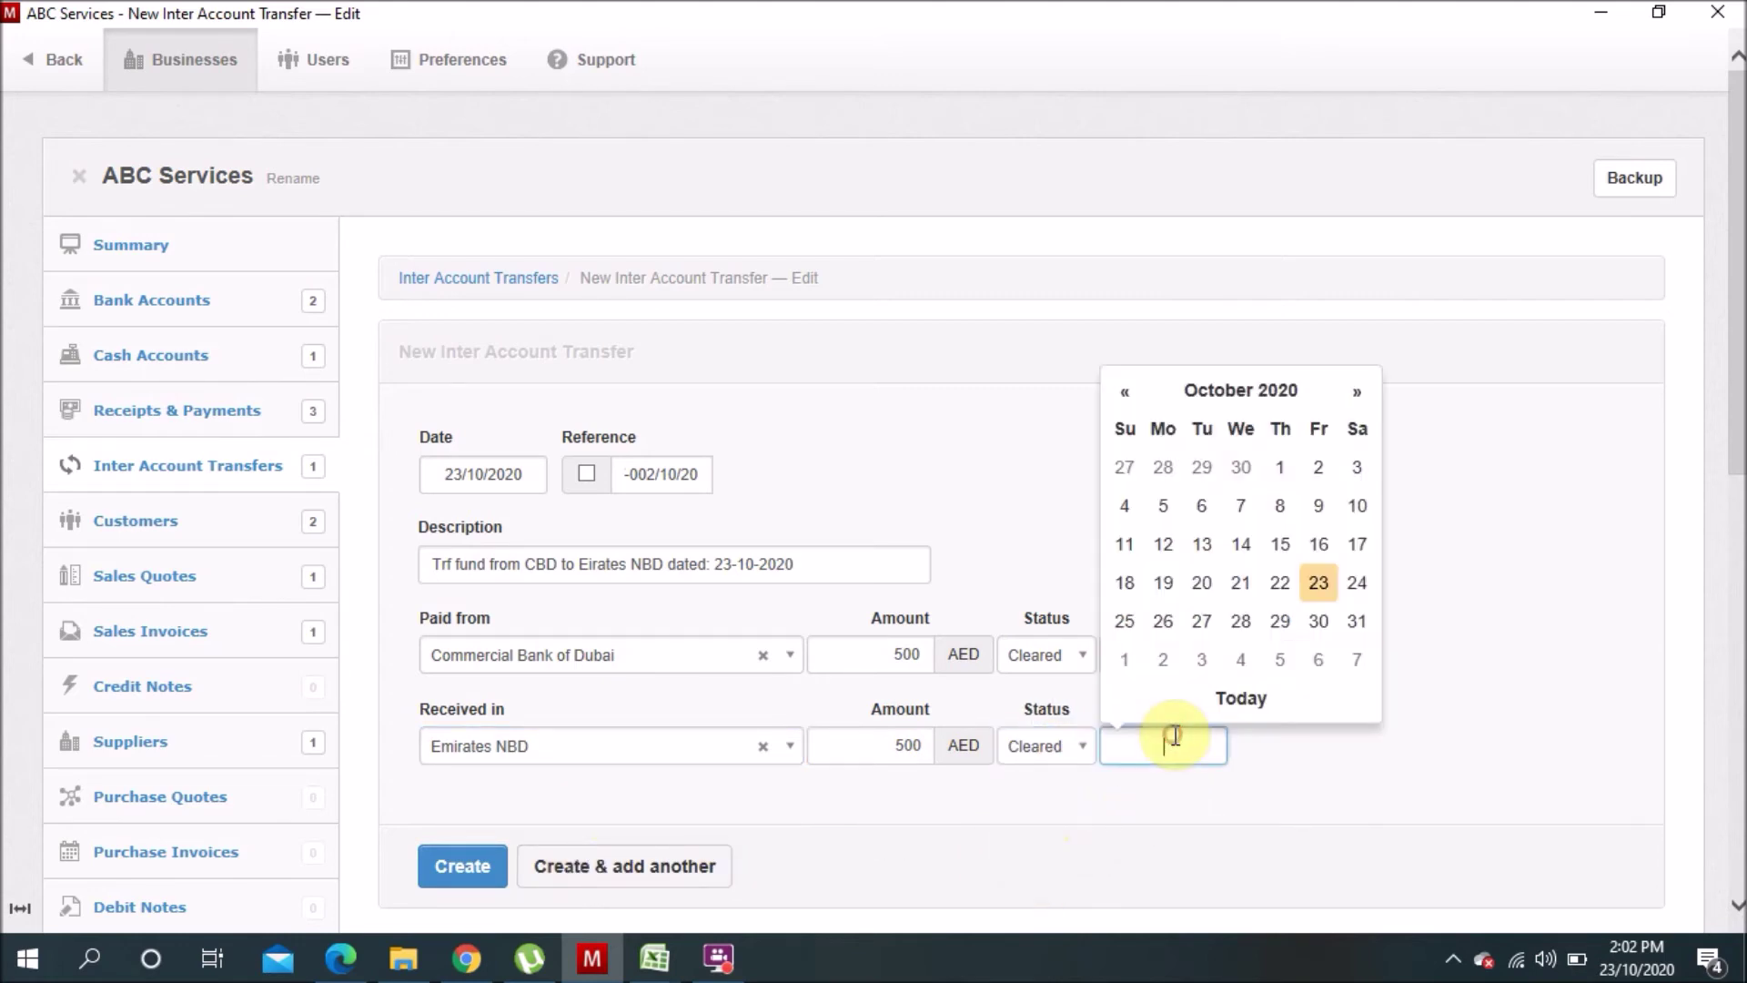
left_click(1319, 582)
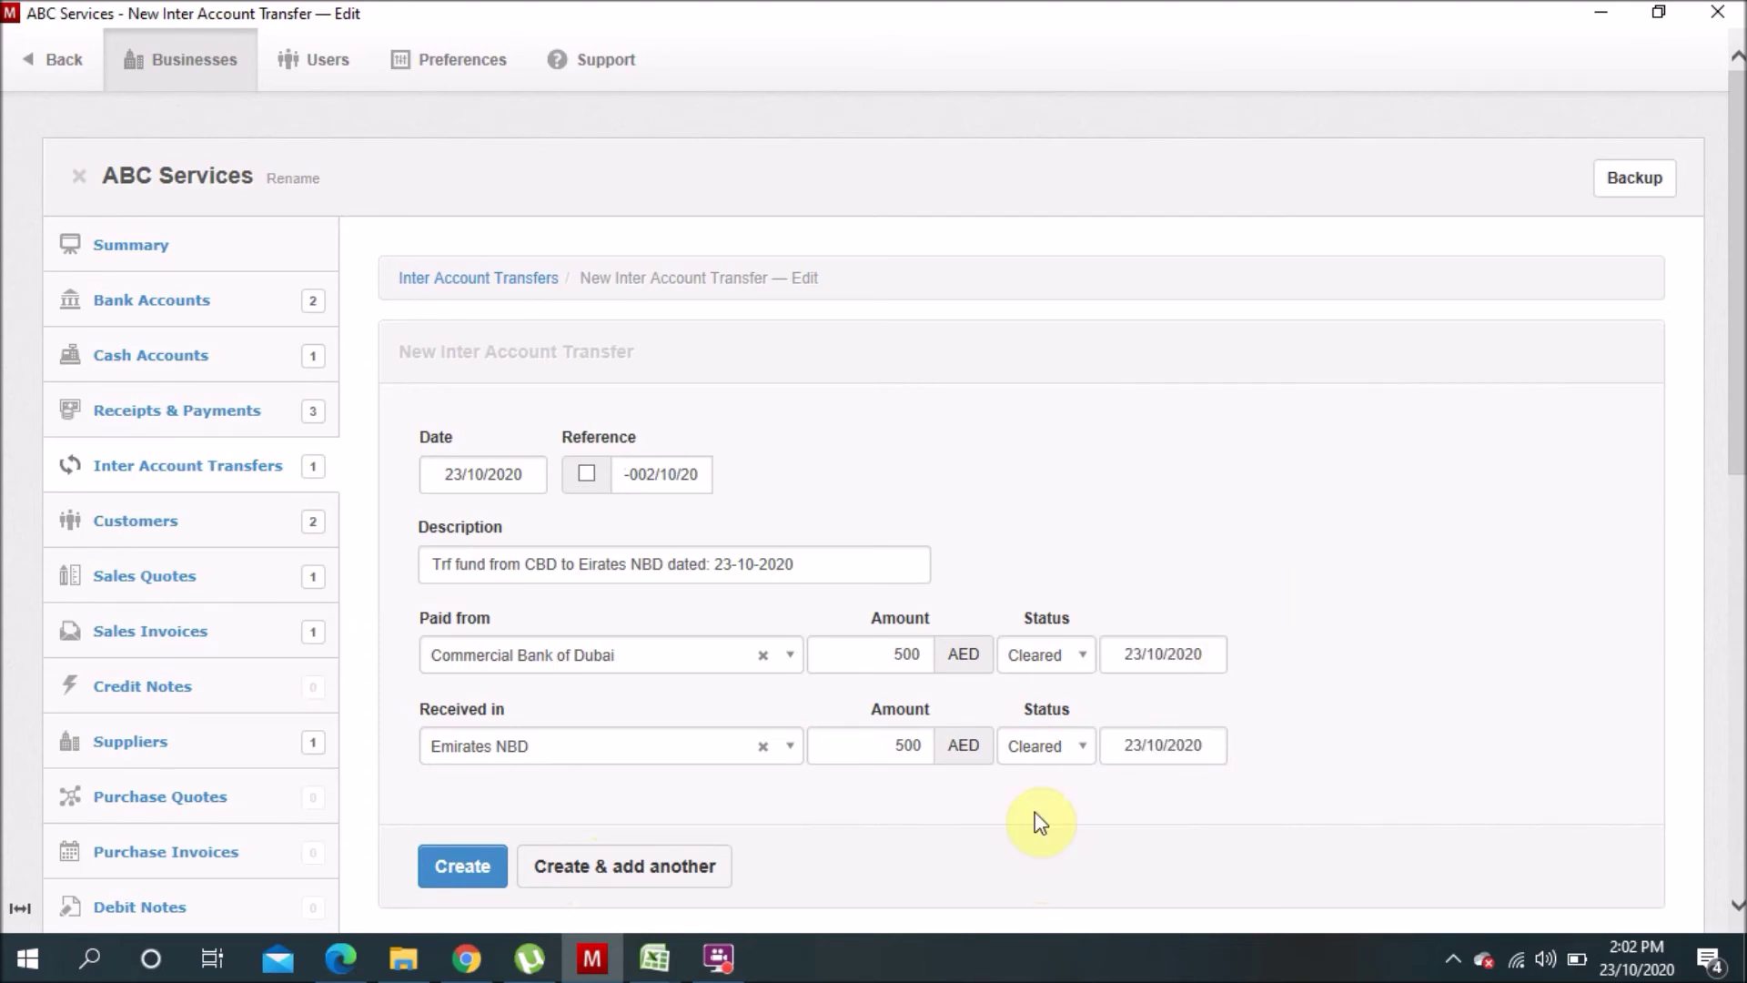
left_click(467, 866)
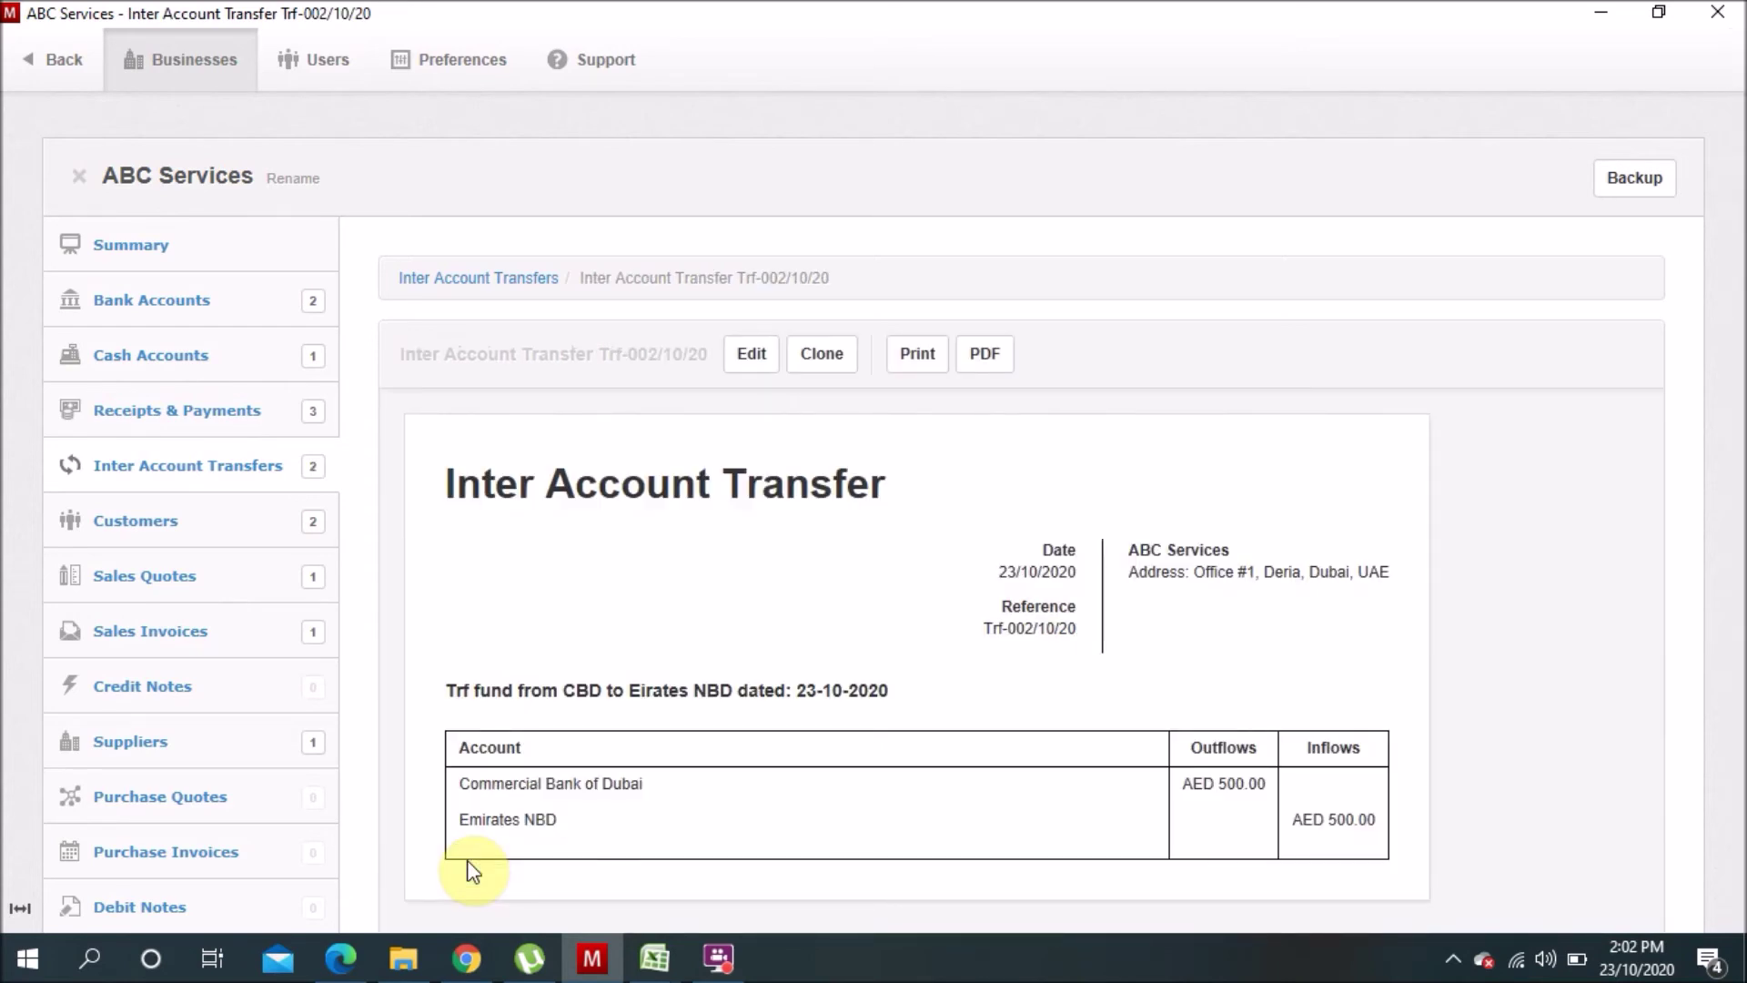
Review the created transfer and examine the per-bank breakdown of Cash at bank in the summary.
scroll(471, 872, "down", 3)
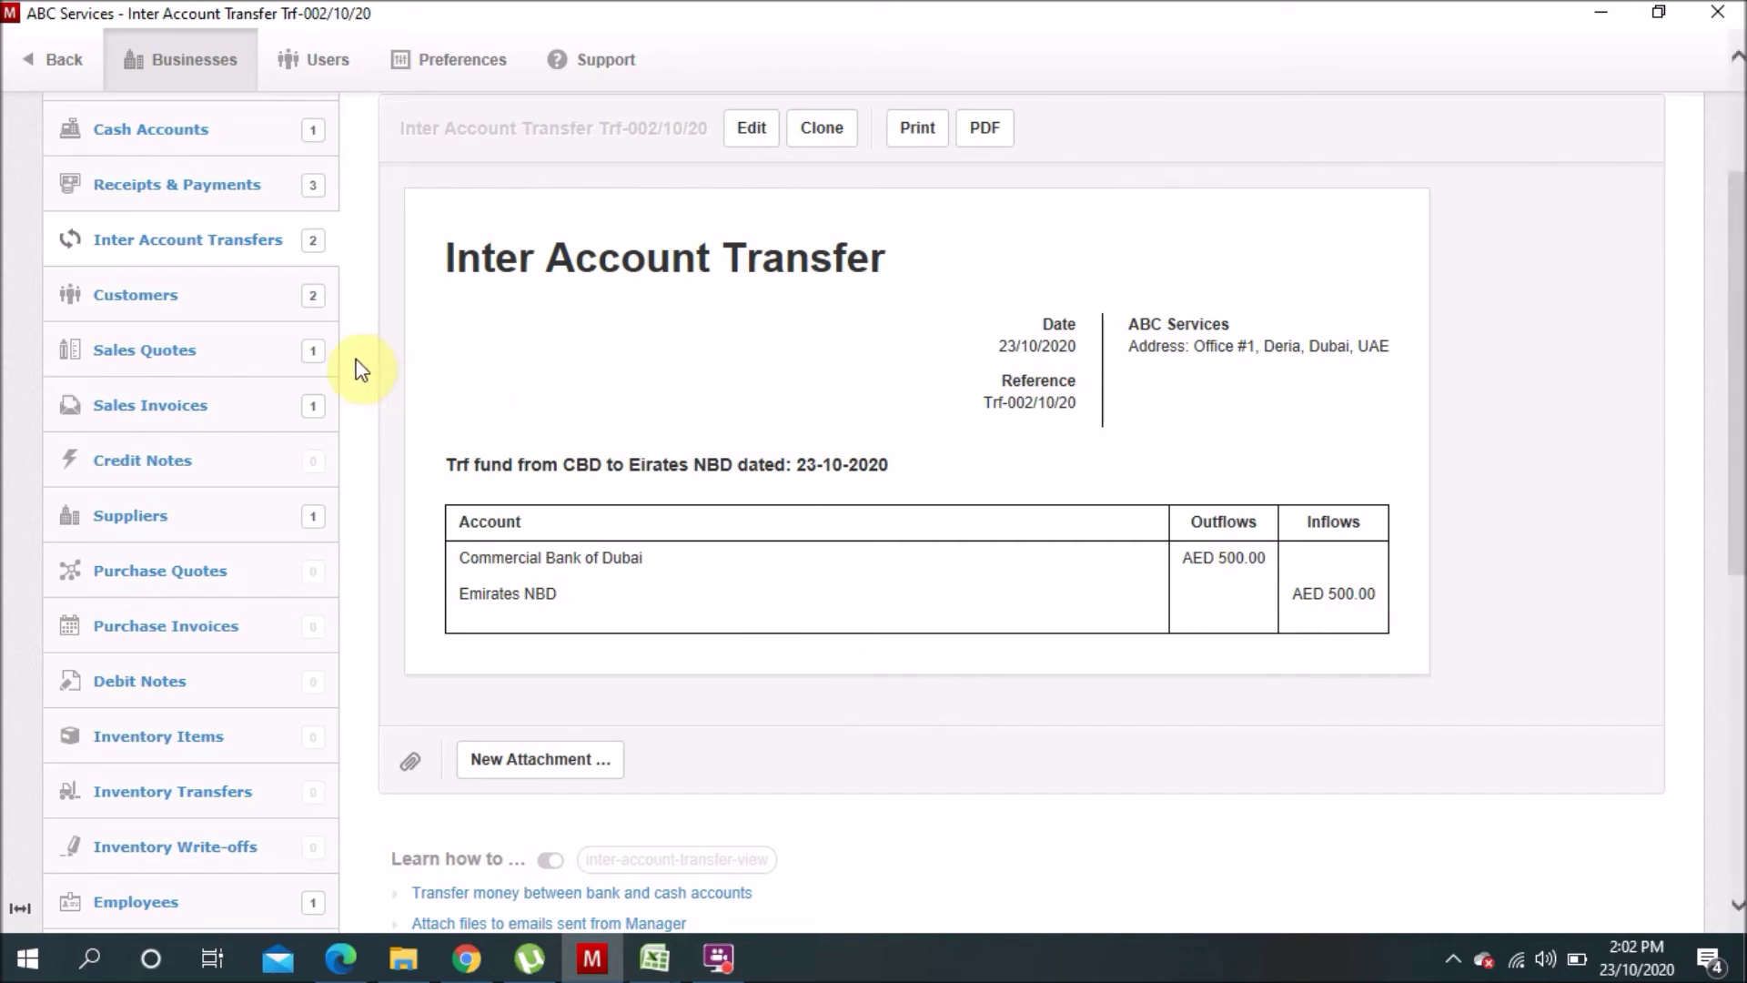
scroll(357, 360, "up", 3)
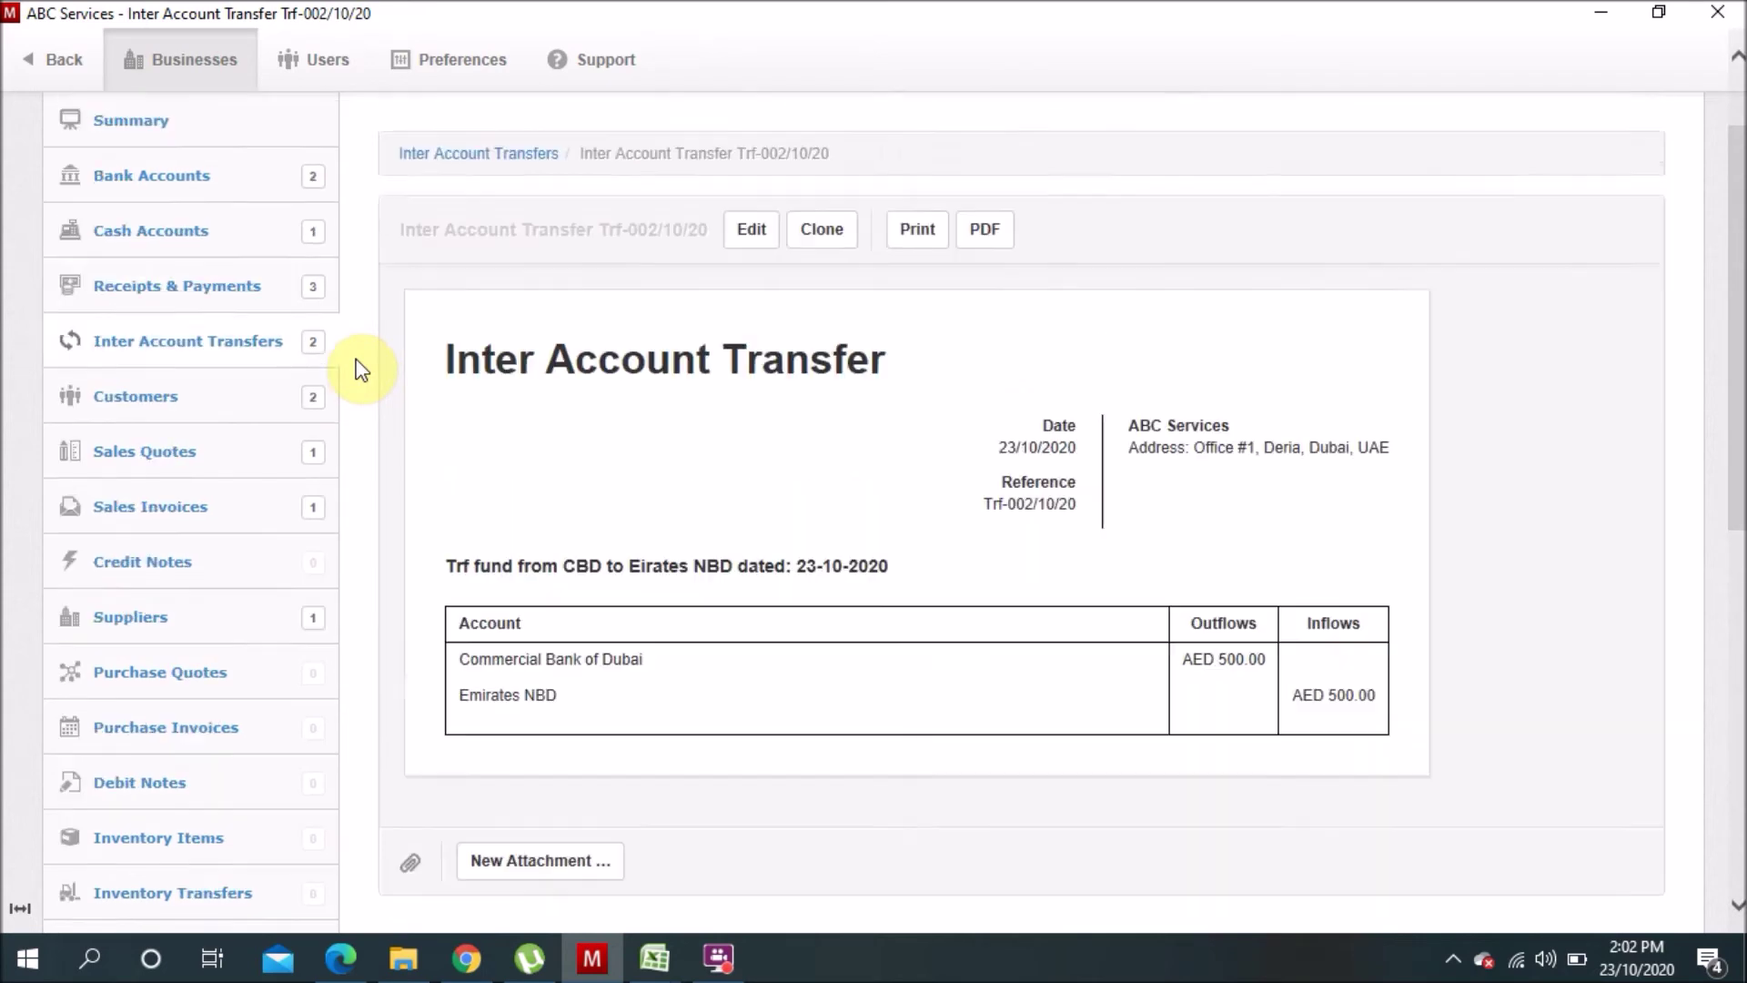
left_click(117, 220)
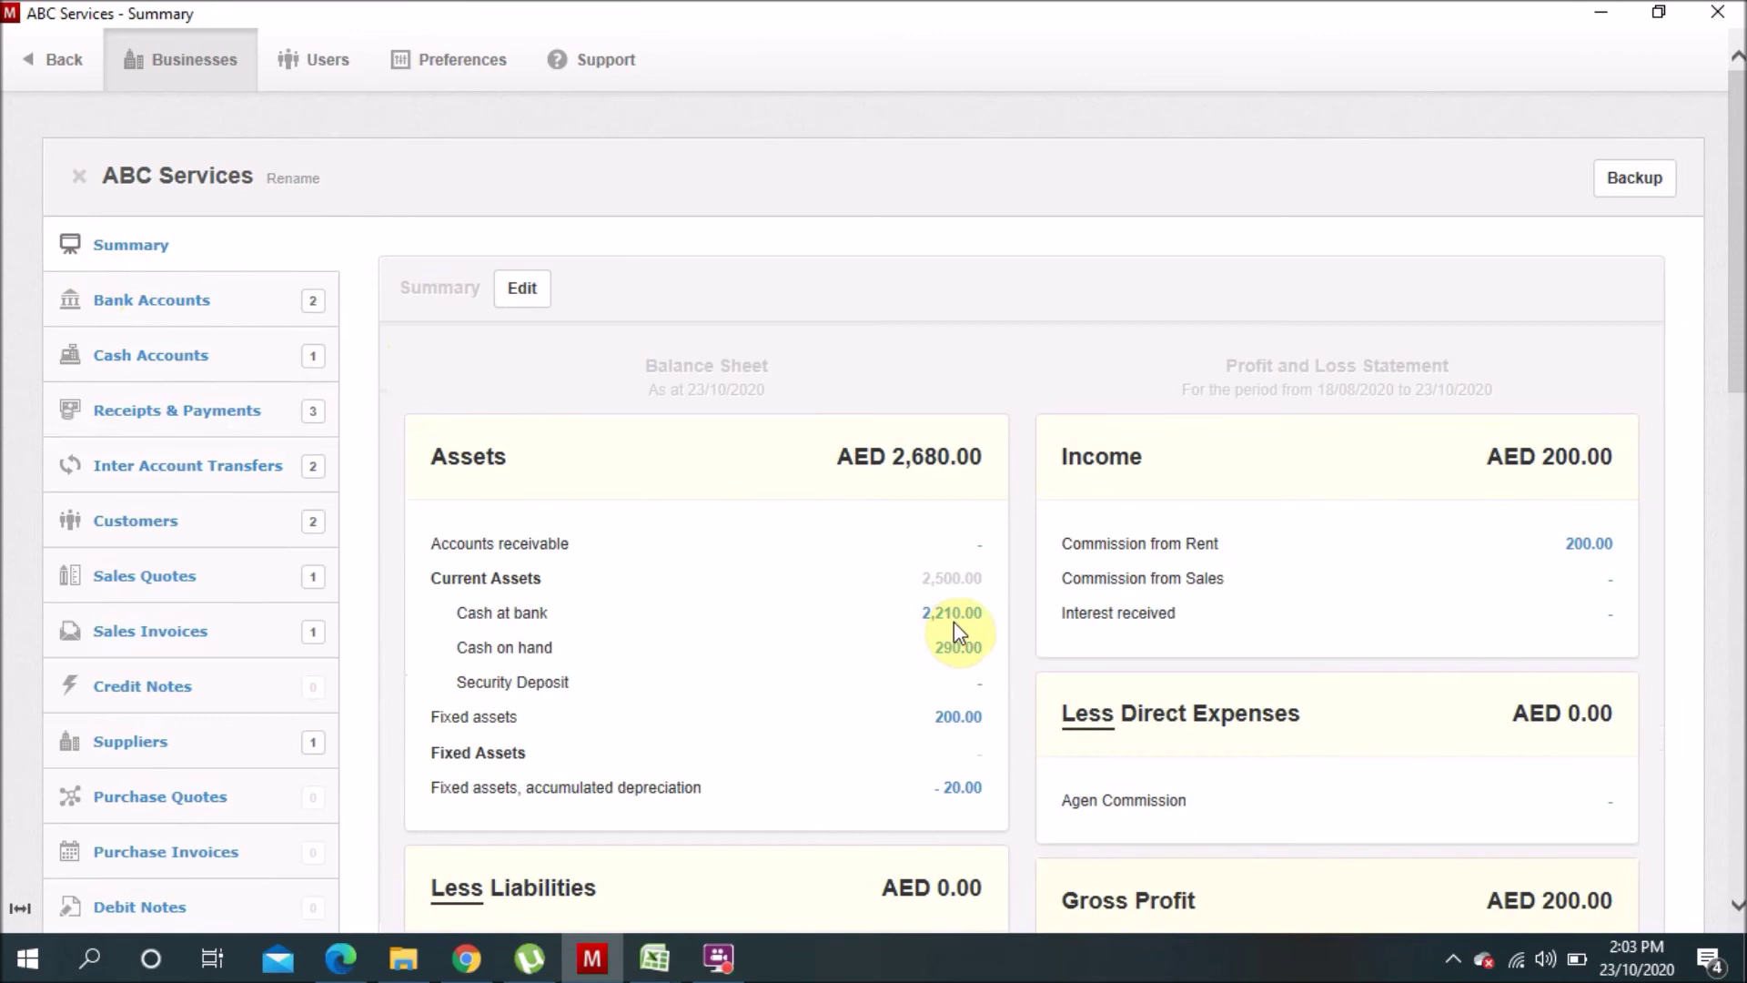
left_click(948, 618)
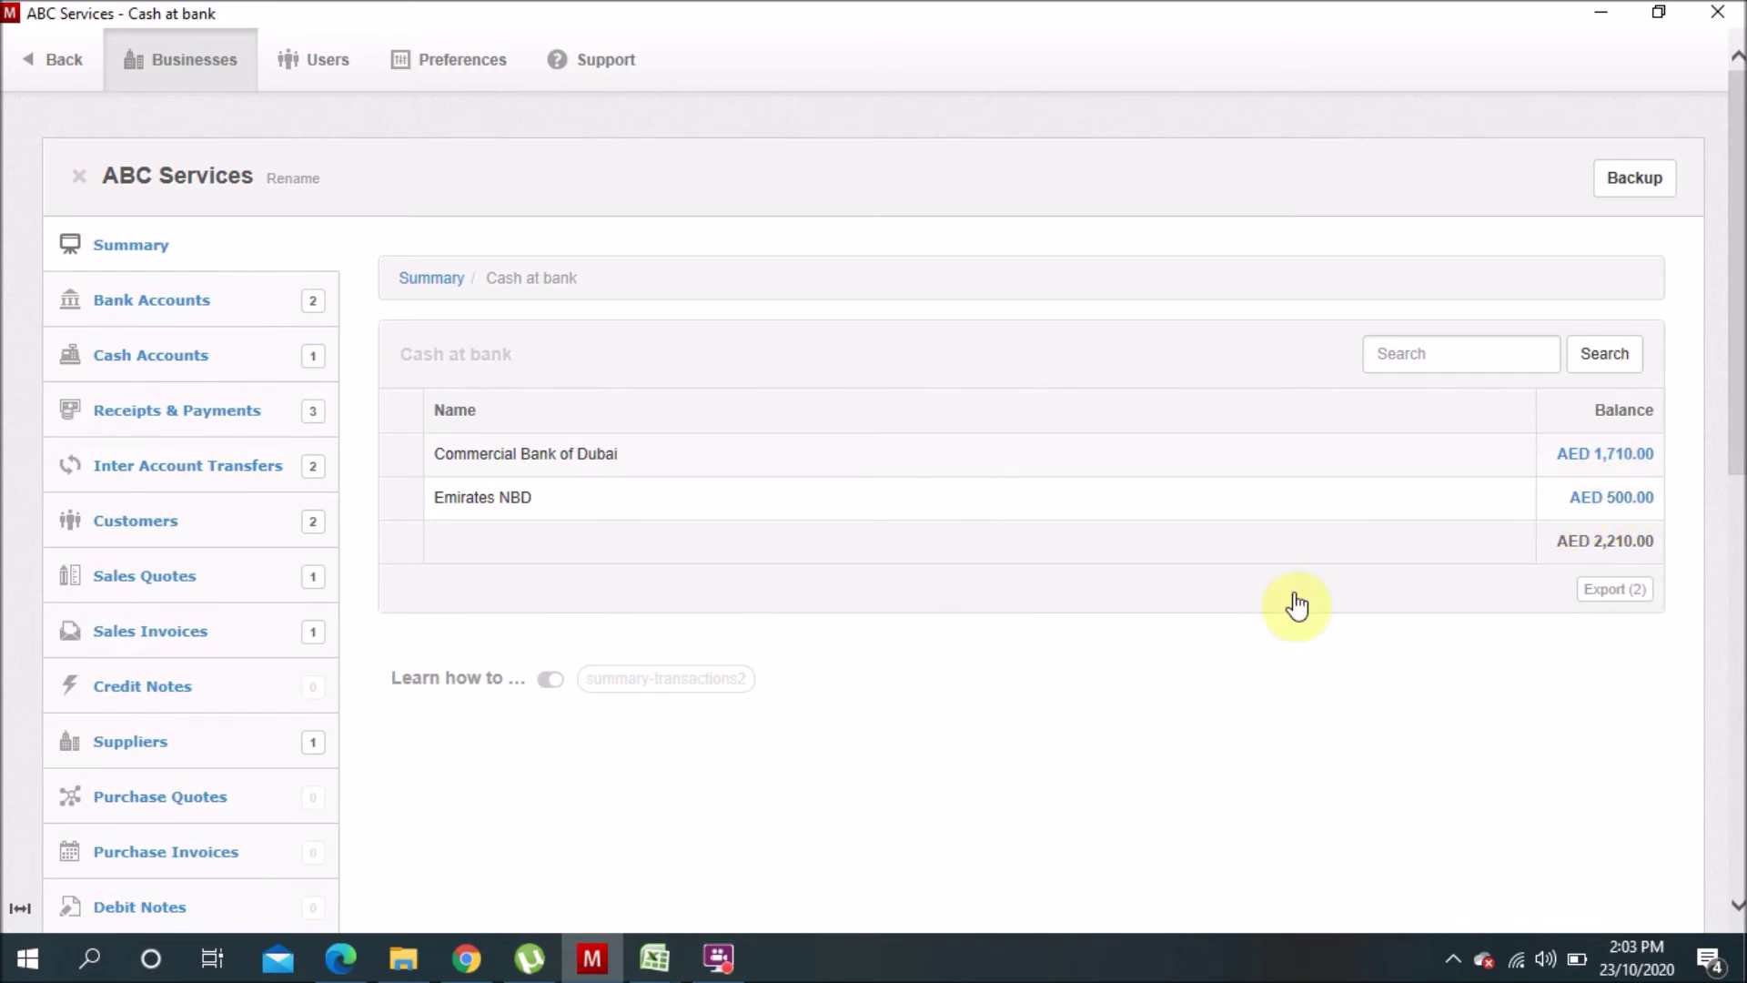
Create a second cash account named Petty Cash followed by the new holder's name, keeping AED as its currency.
left_click(171, 488)
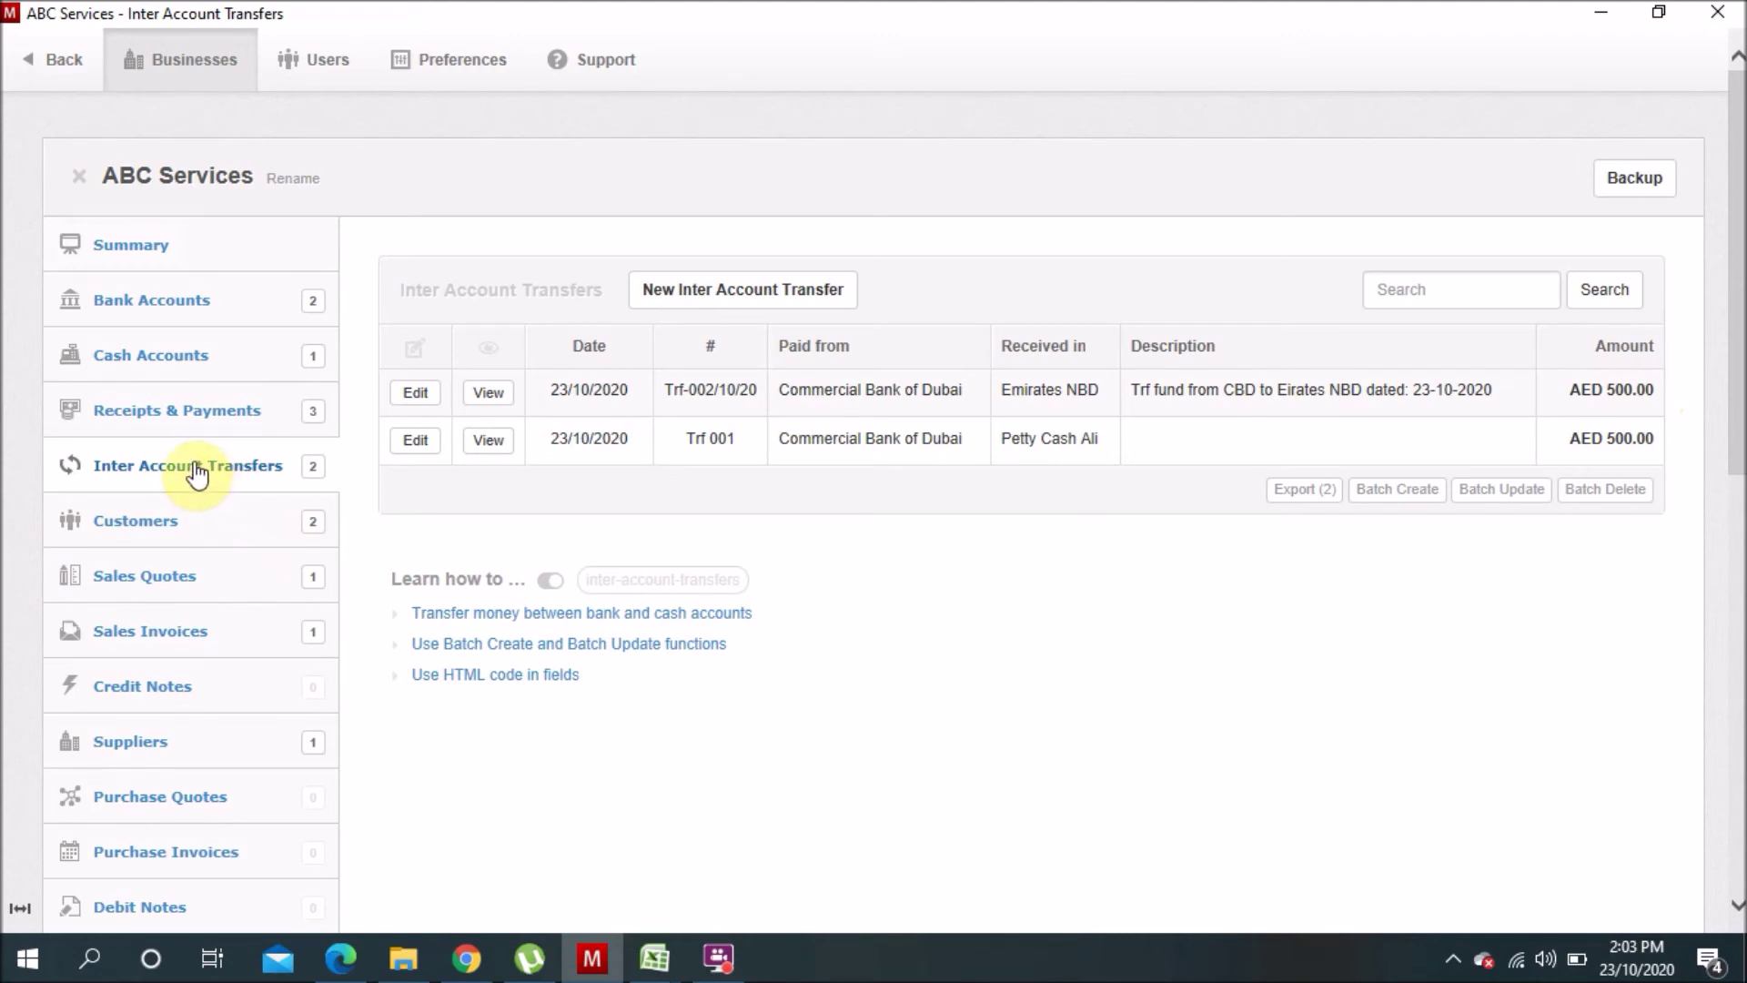
left_click(778, 286)
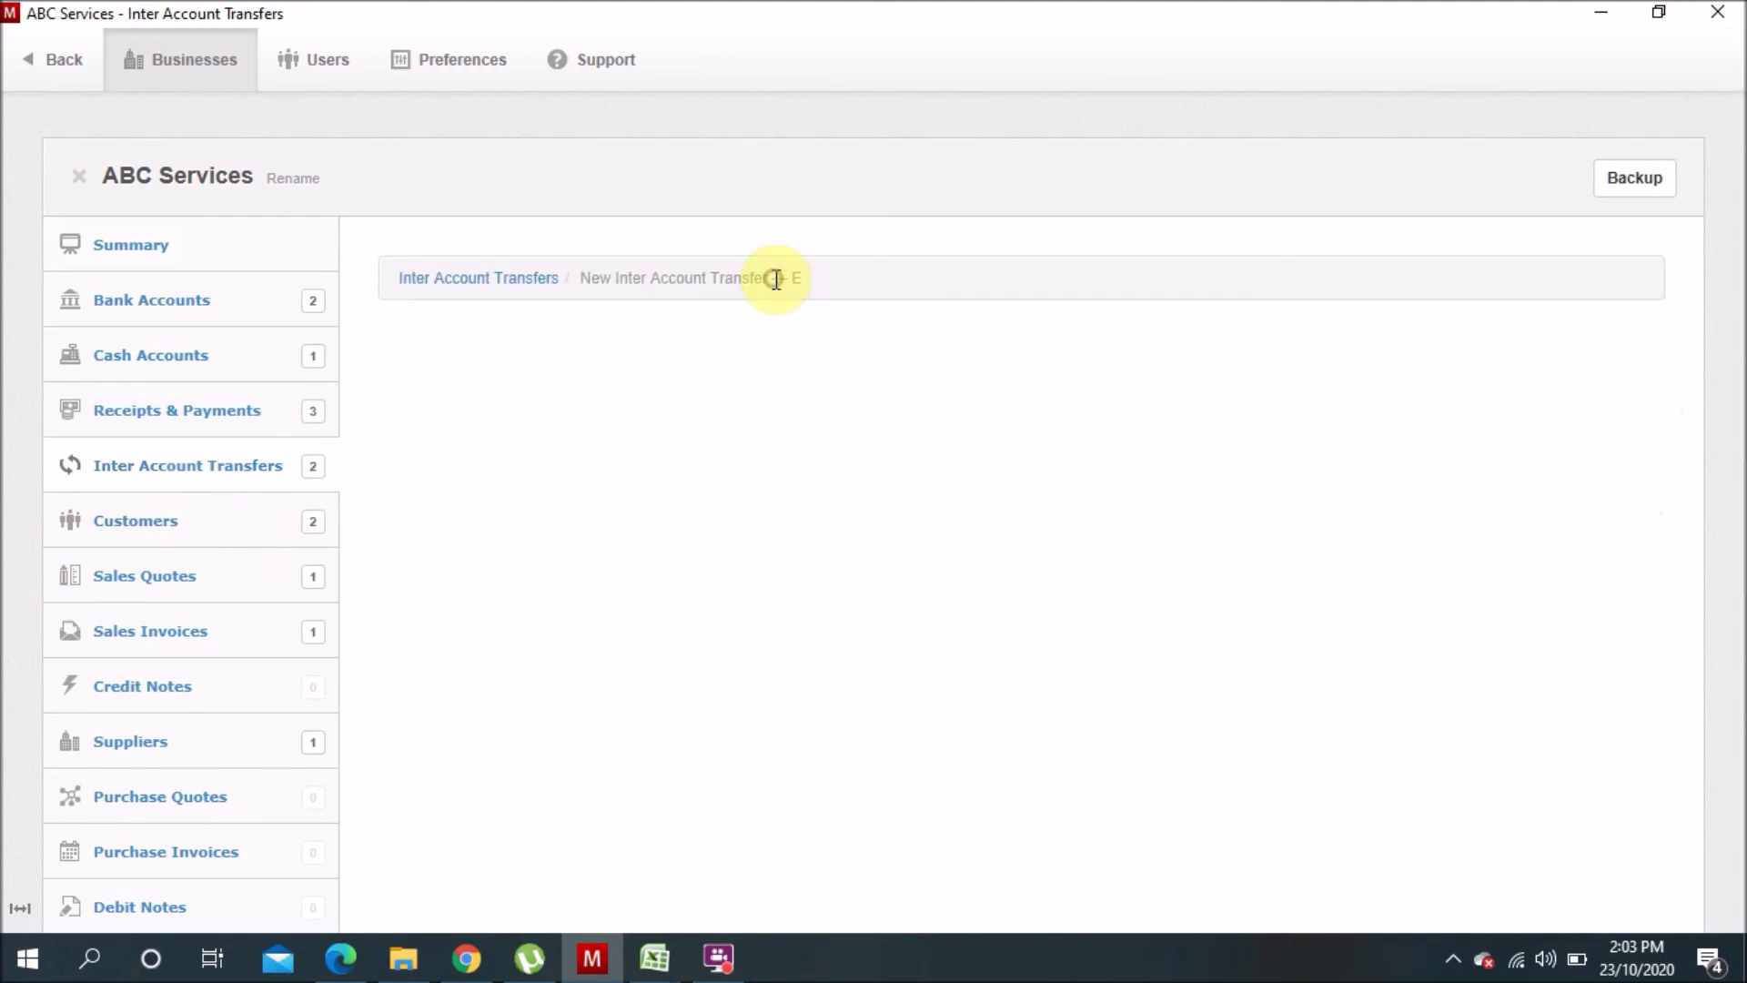
left_click(134, 362)
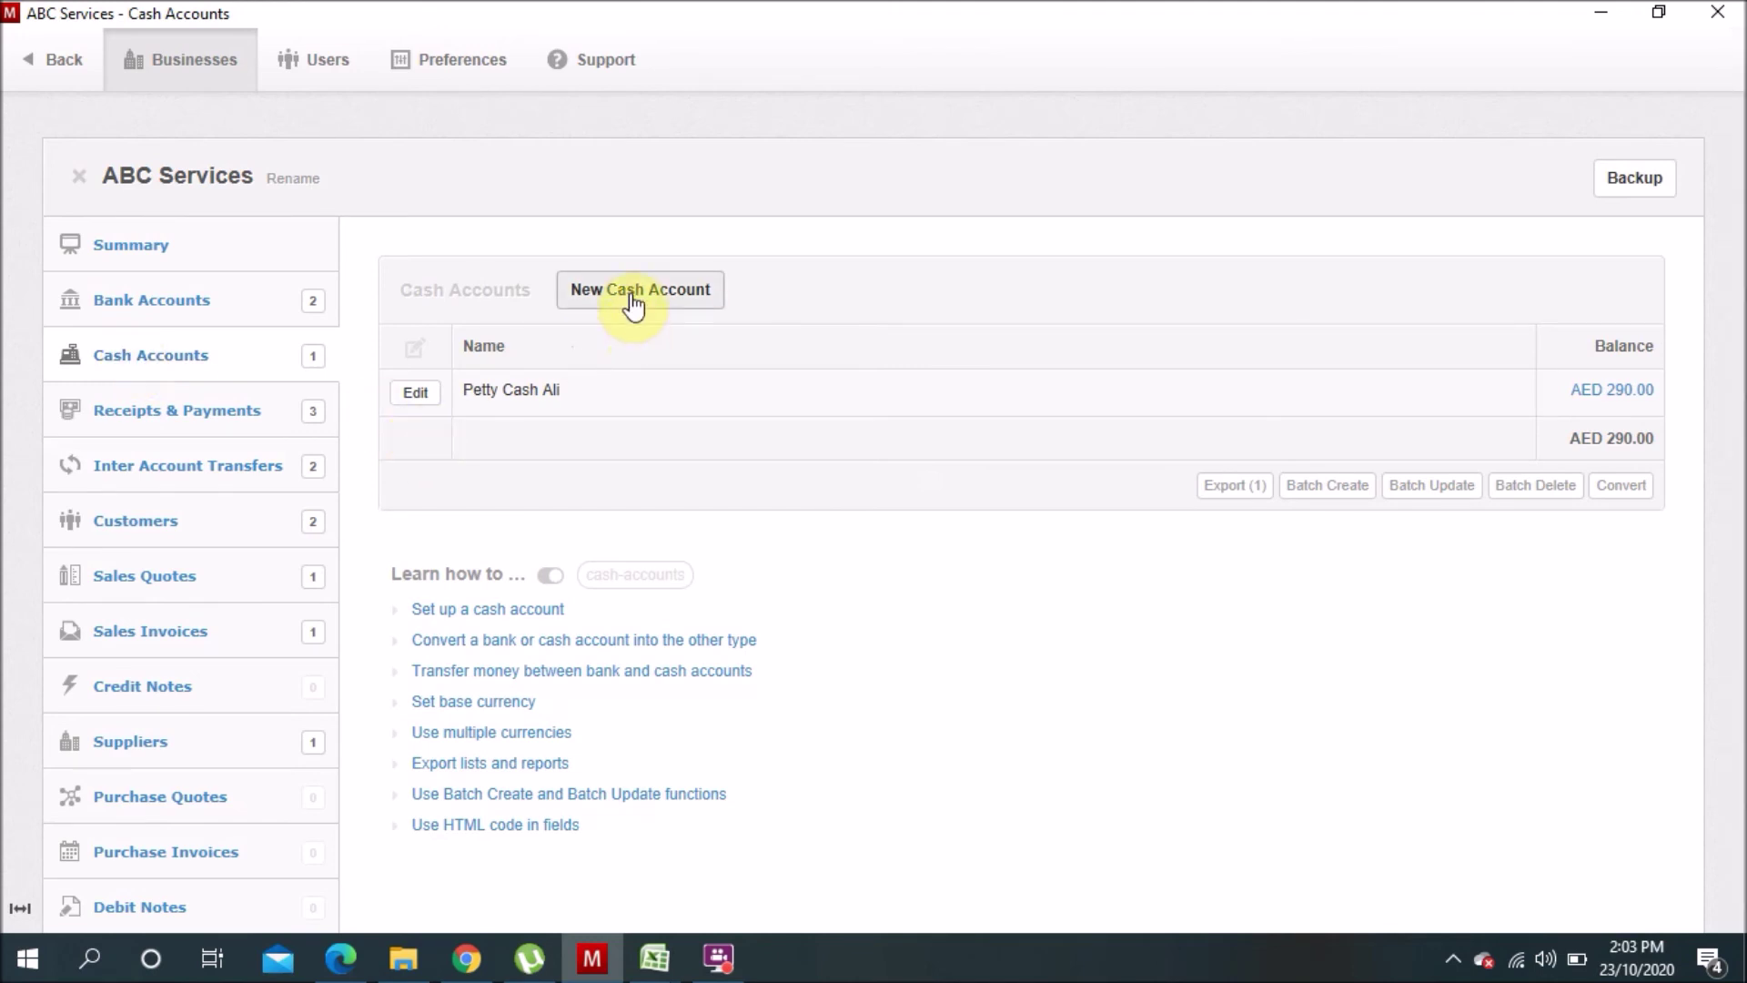
left_click(677, 302)
left_click(595, 464)
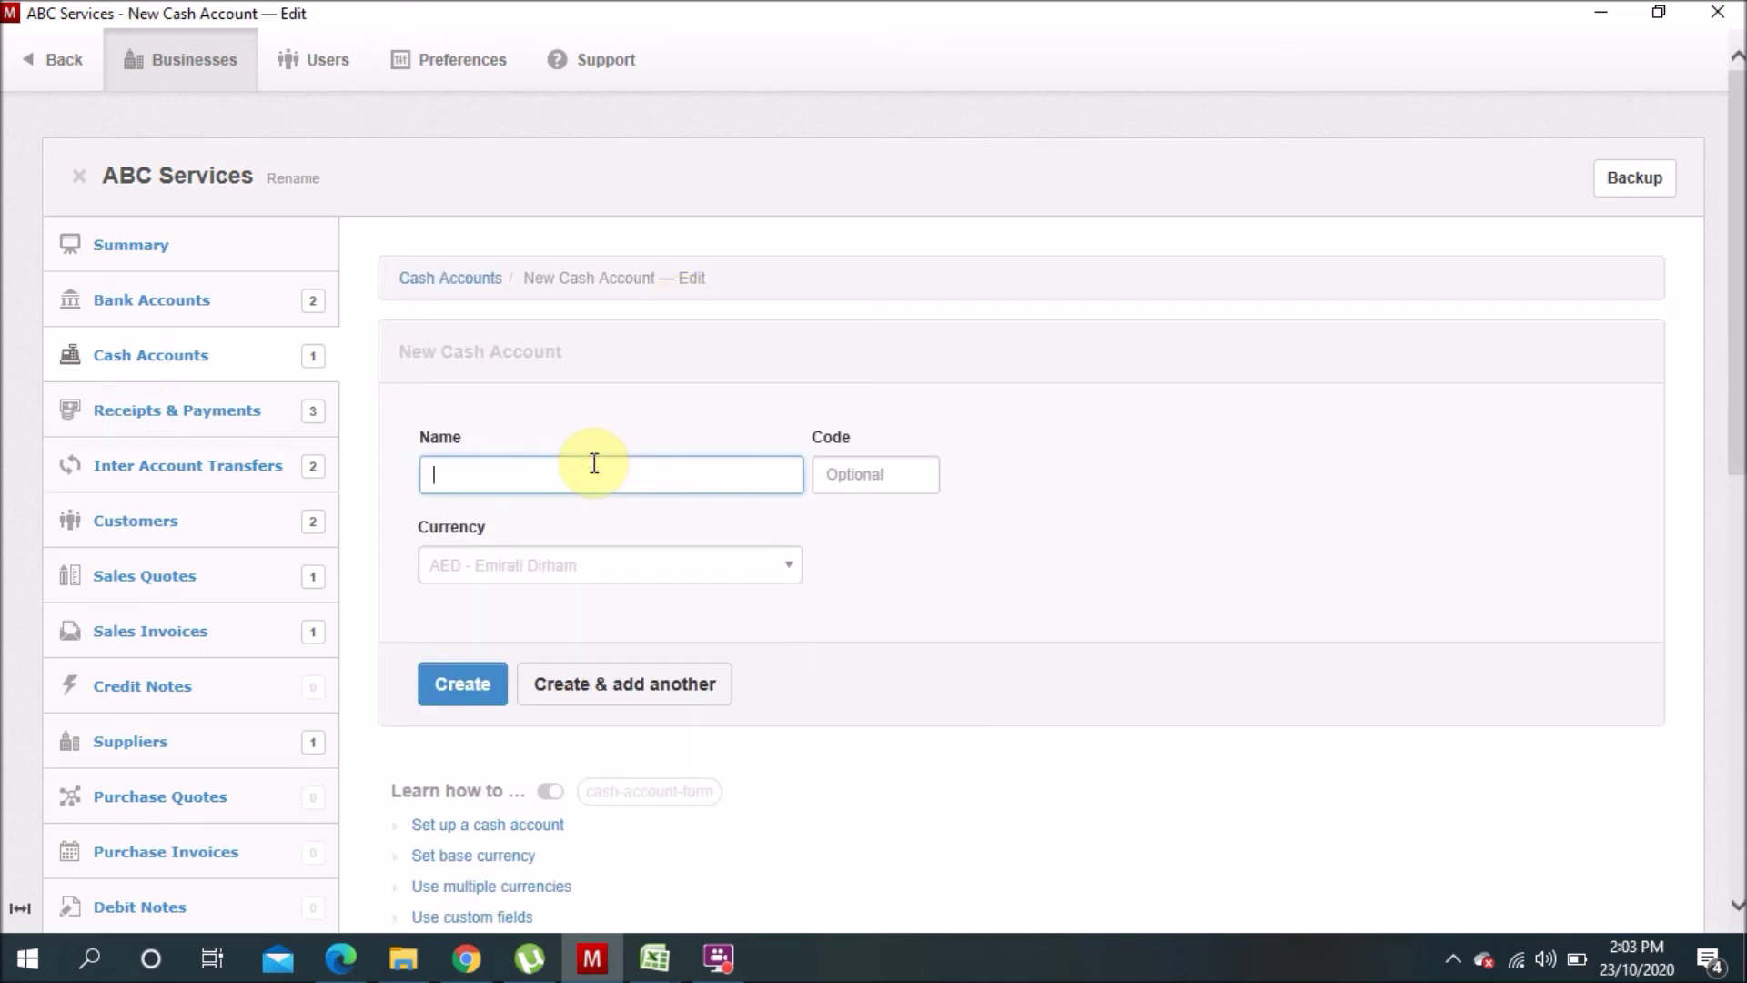
type("Petty C")
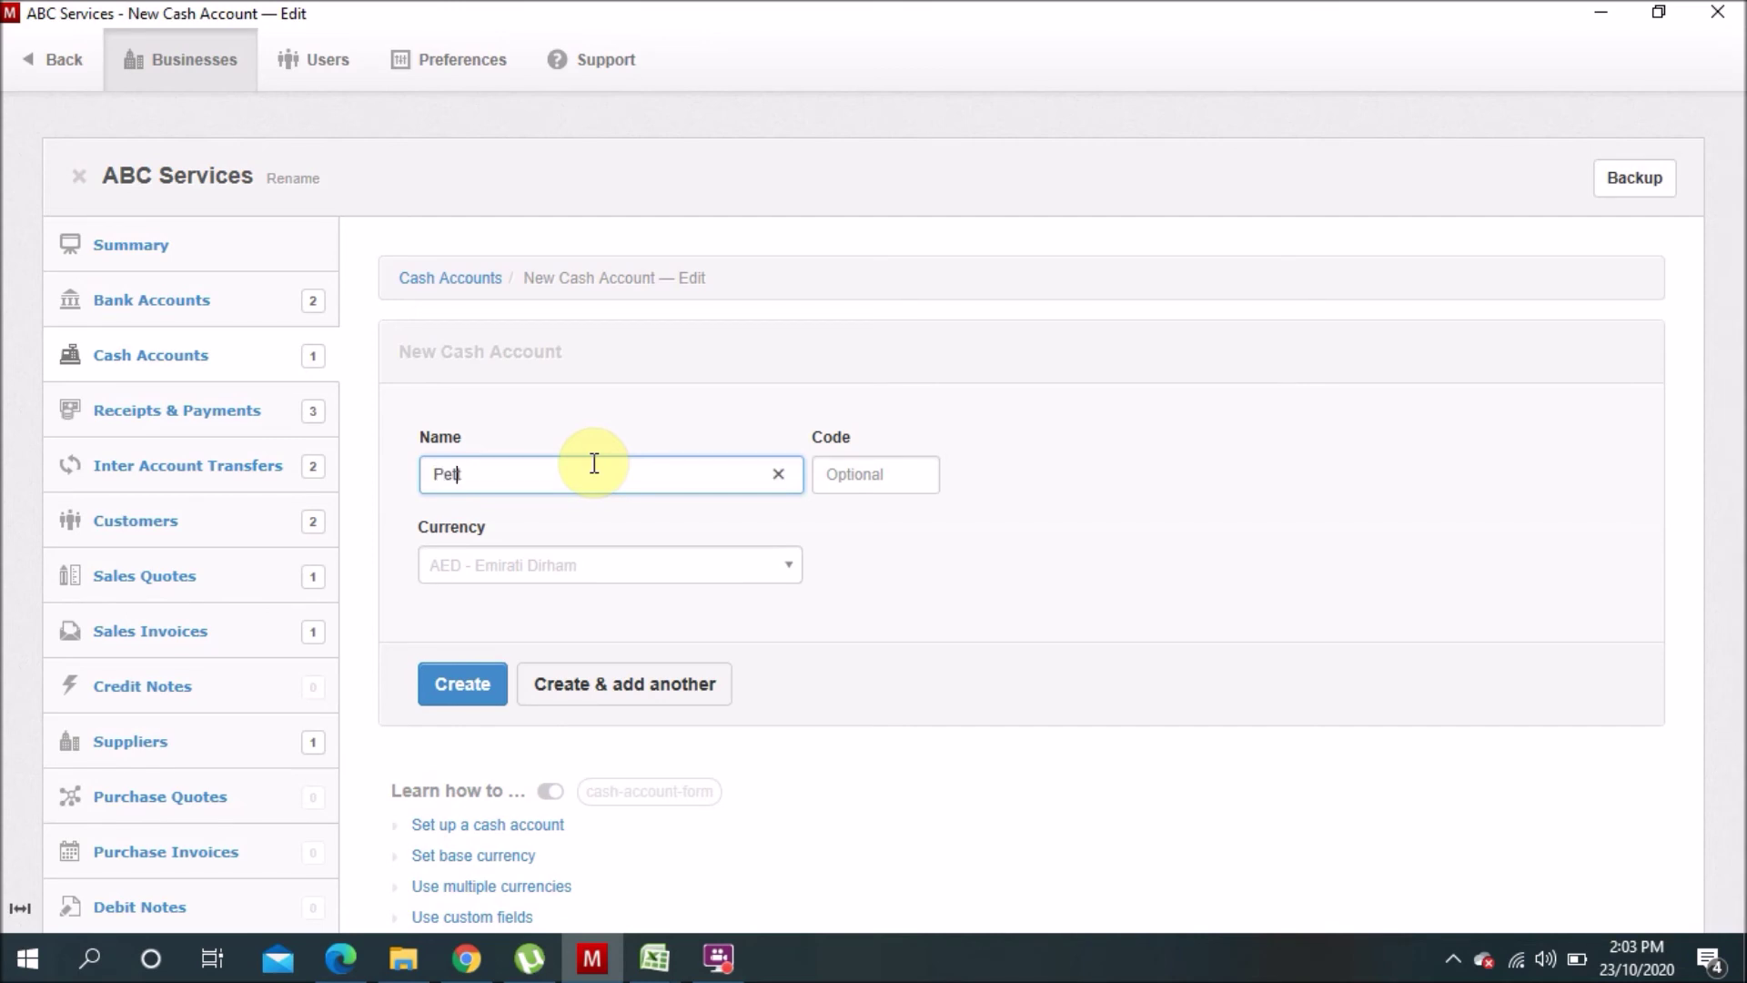
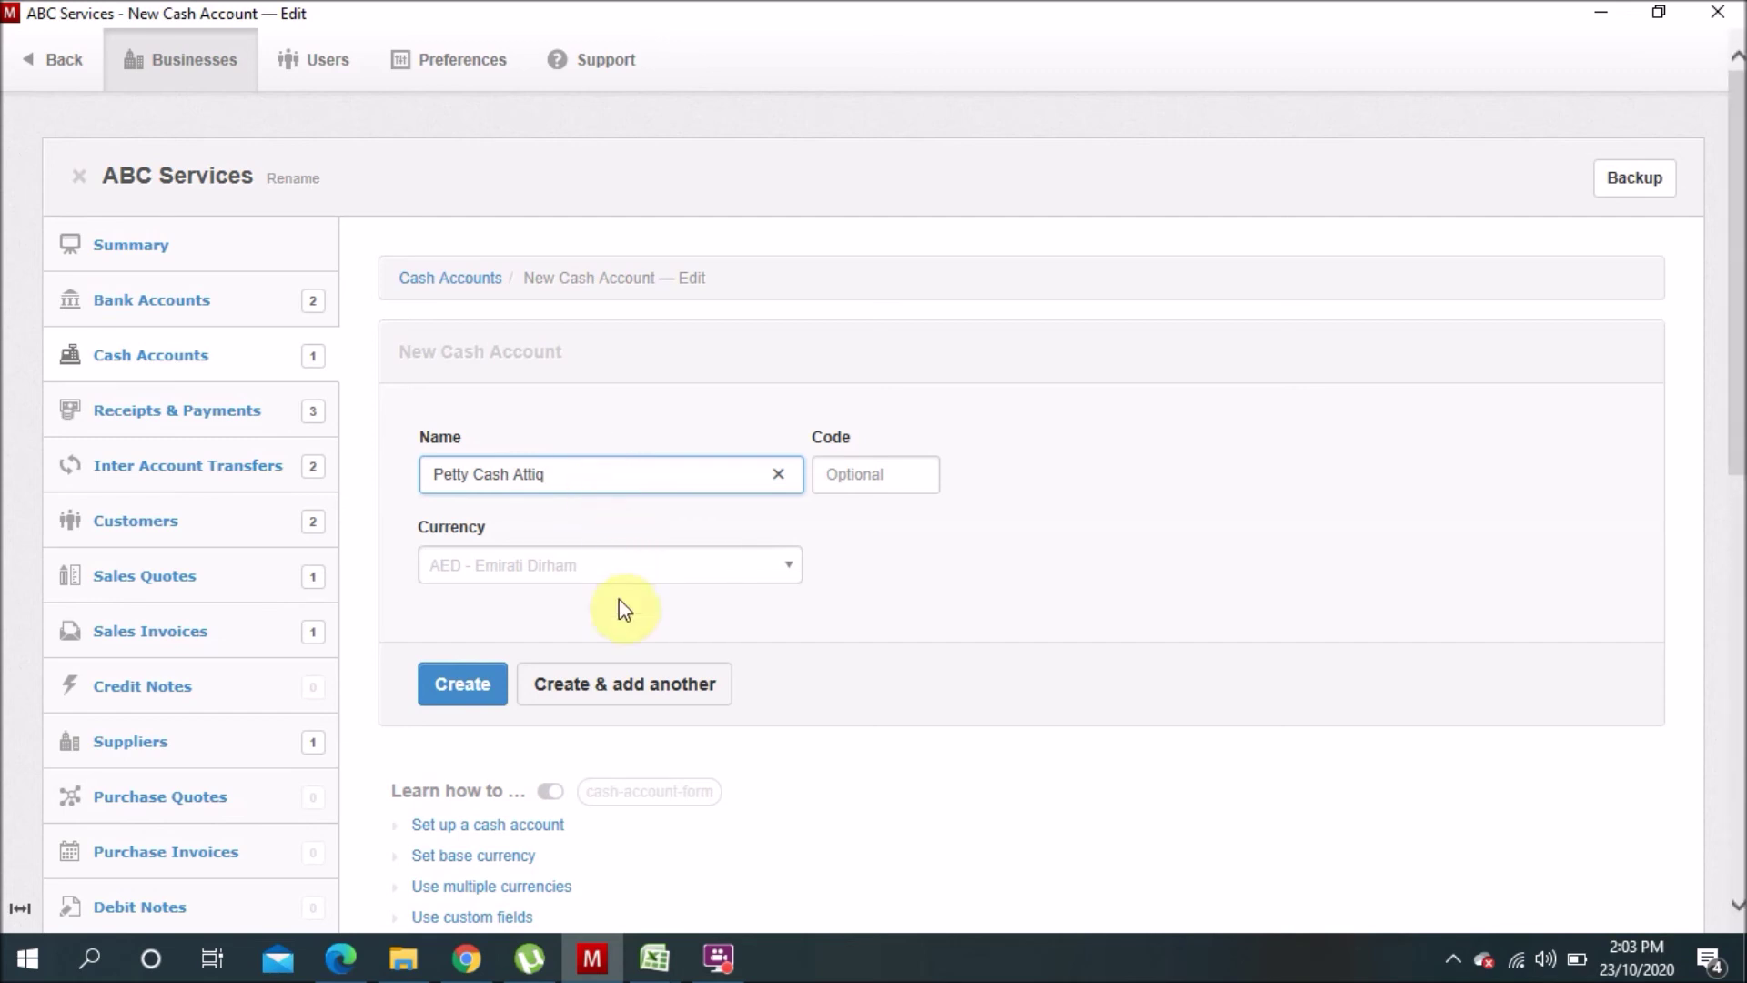
left_click(482, 699)
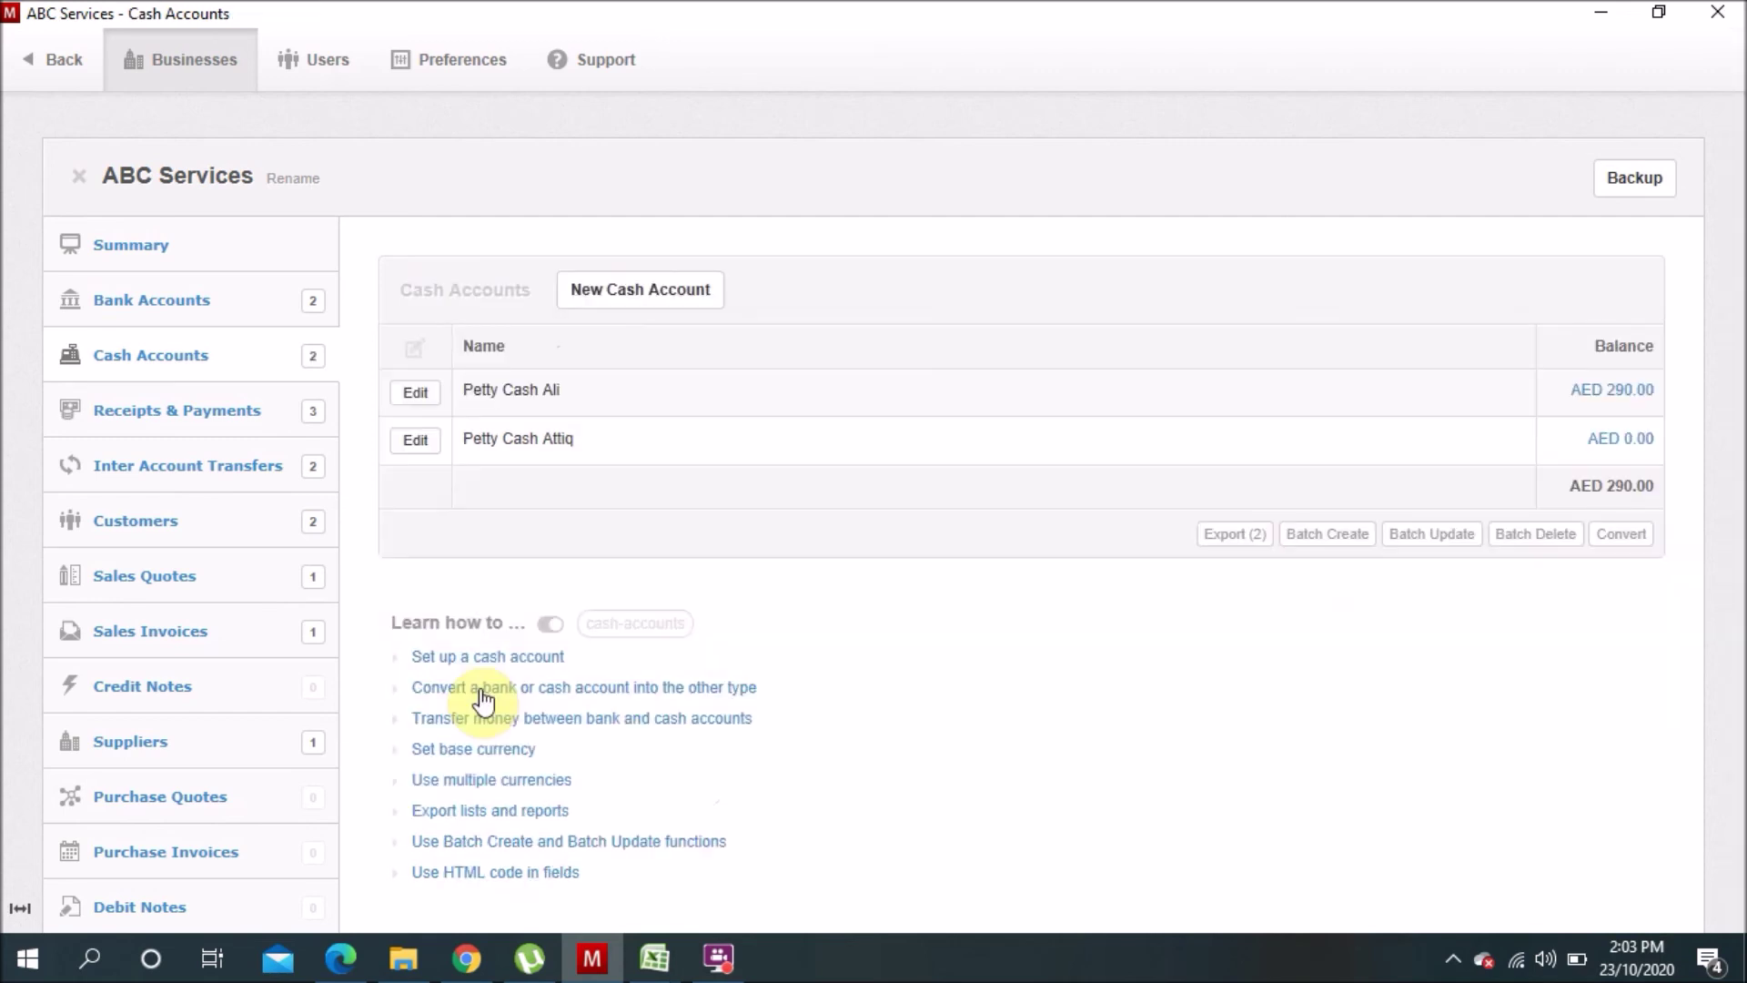
Start a new inter account transfer with the reference Trf-003/10/20.
left_click(171, 466)
left_click(725, 304)
left_click(684, 473)
type("Trf")
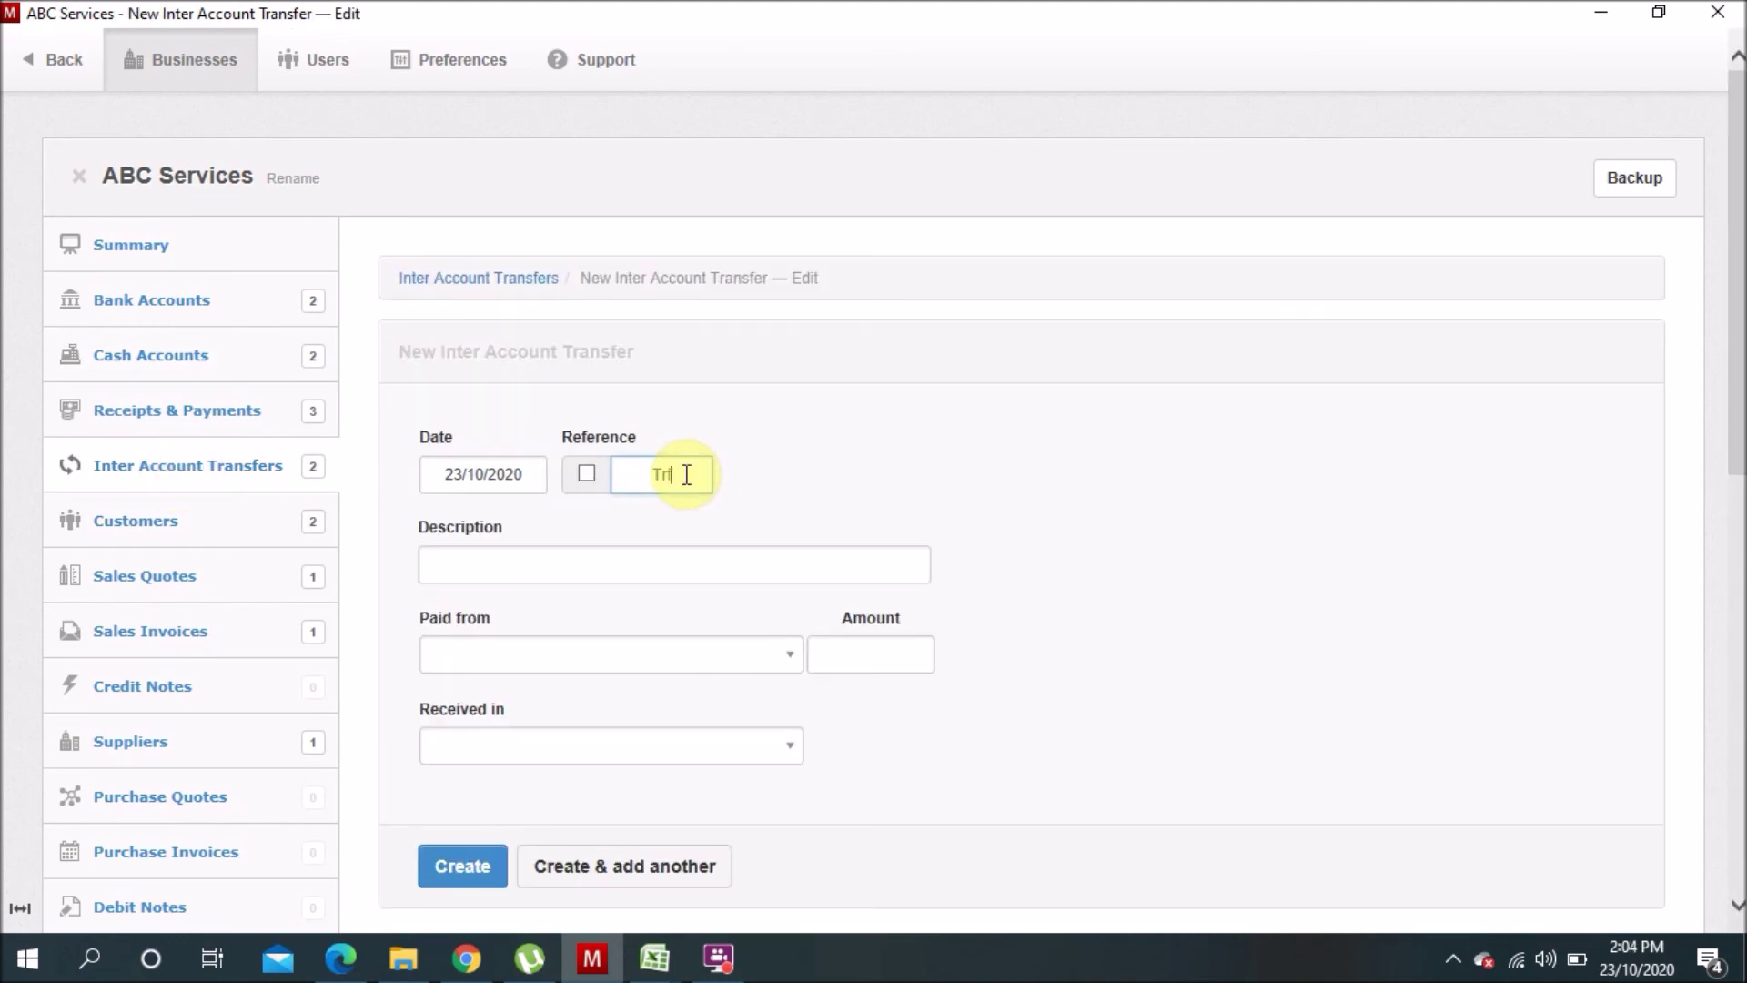
type("-0")
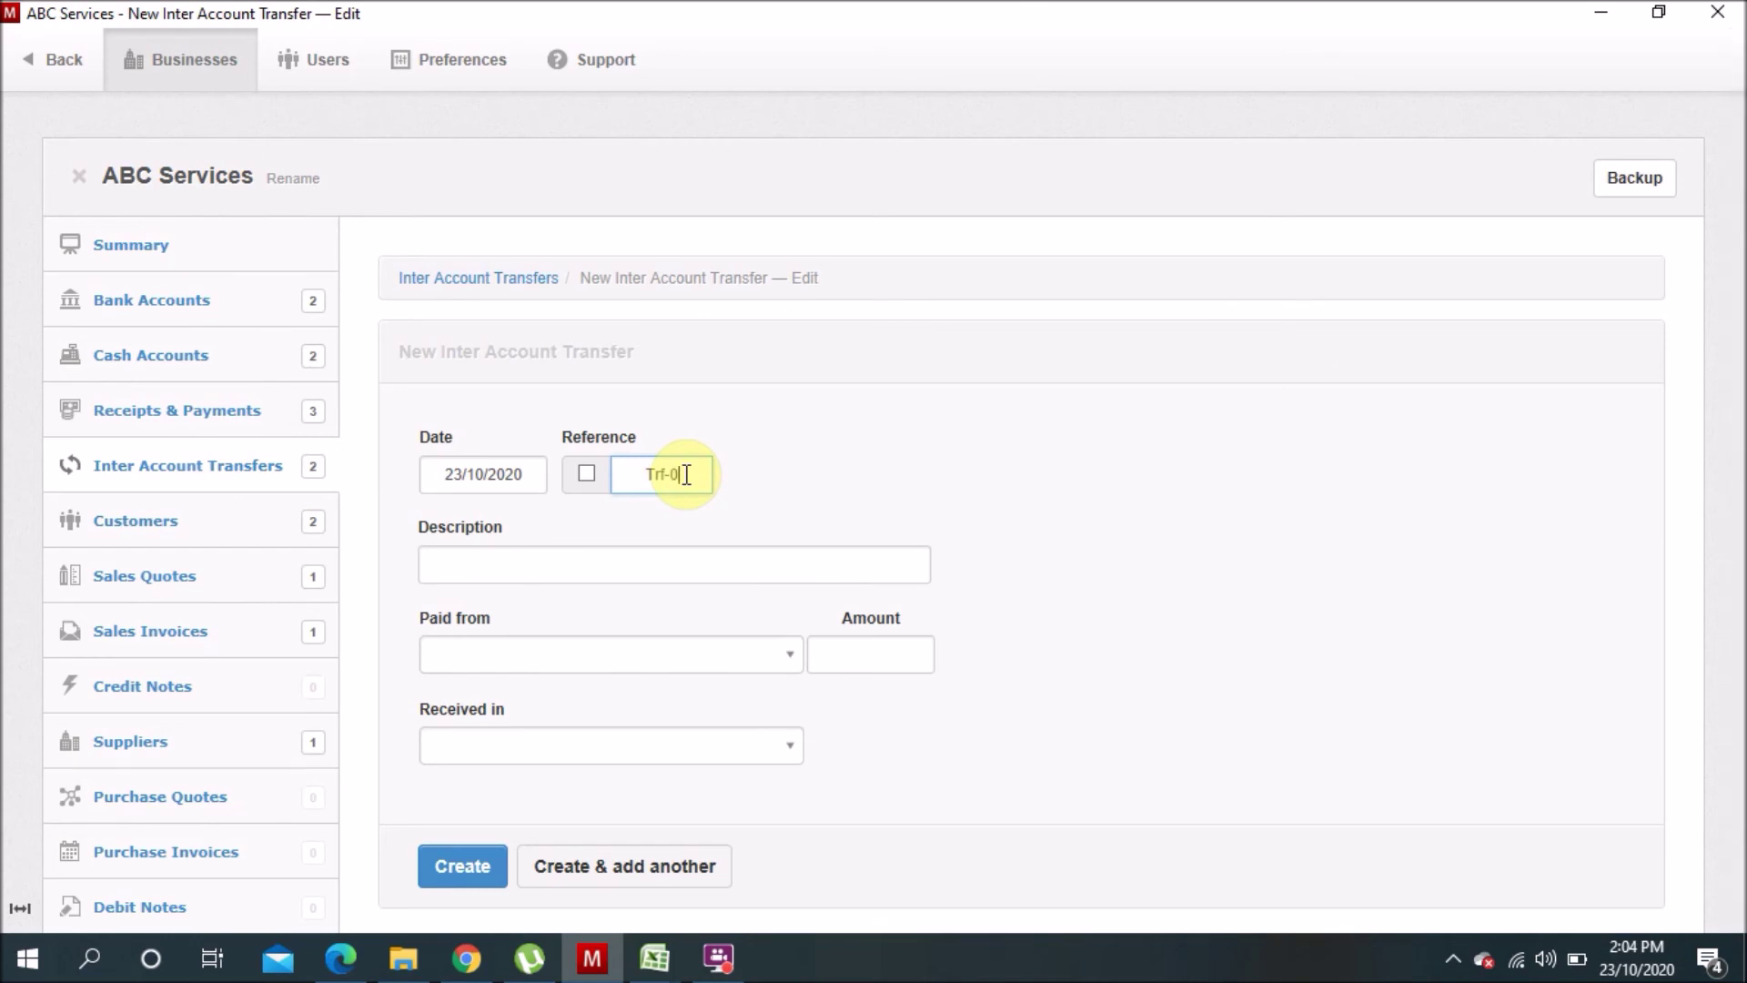
type("03-10")
key("BackSpace")
key("BackSpace")
key("BackSpace")
type("/10/20")
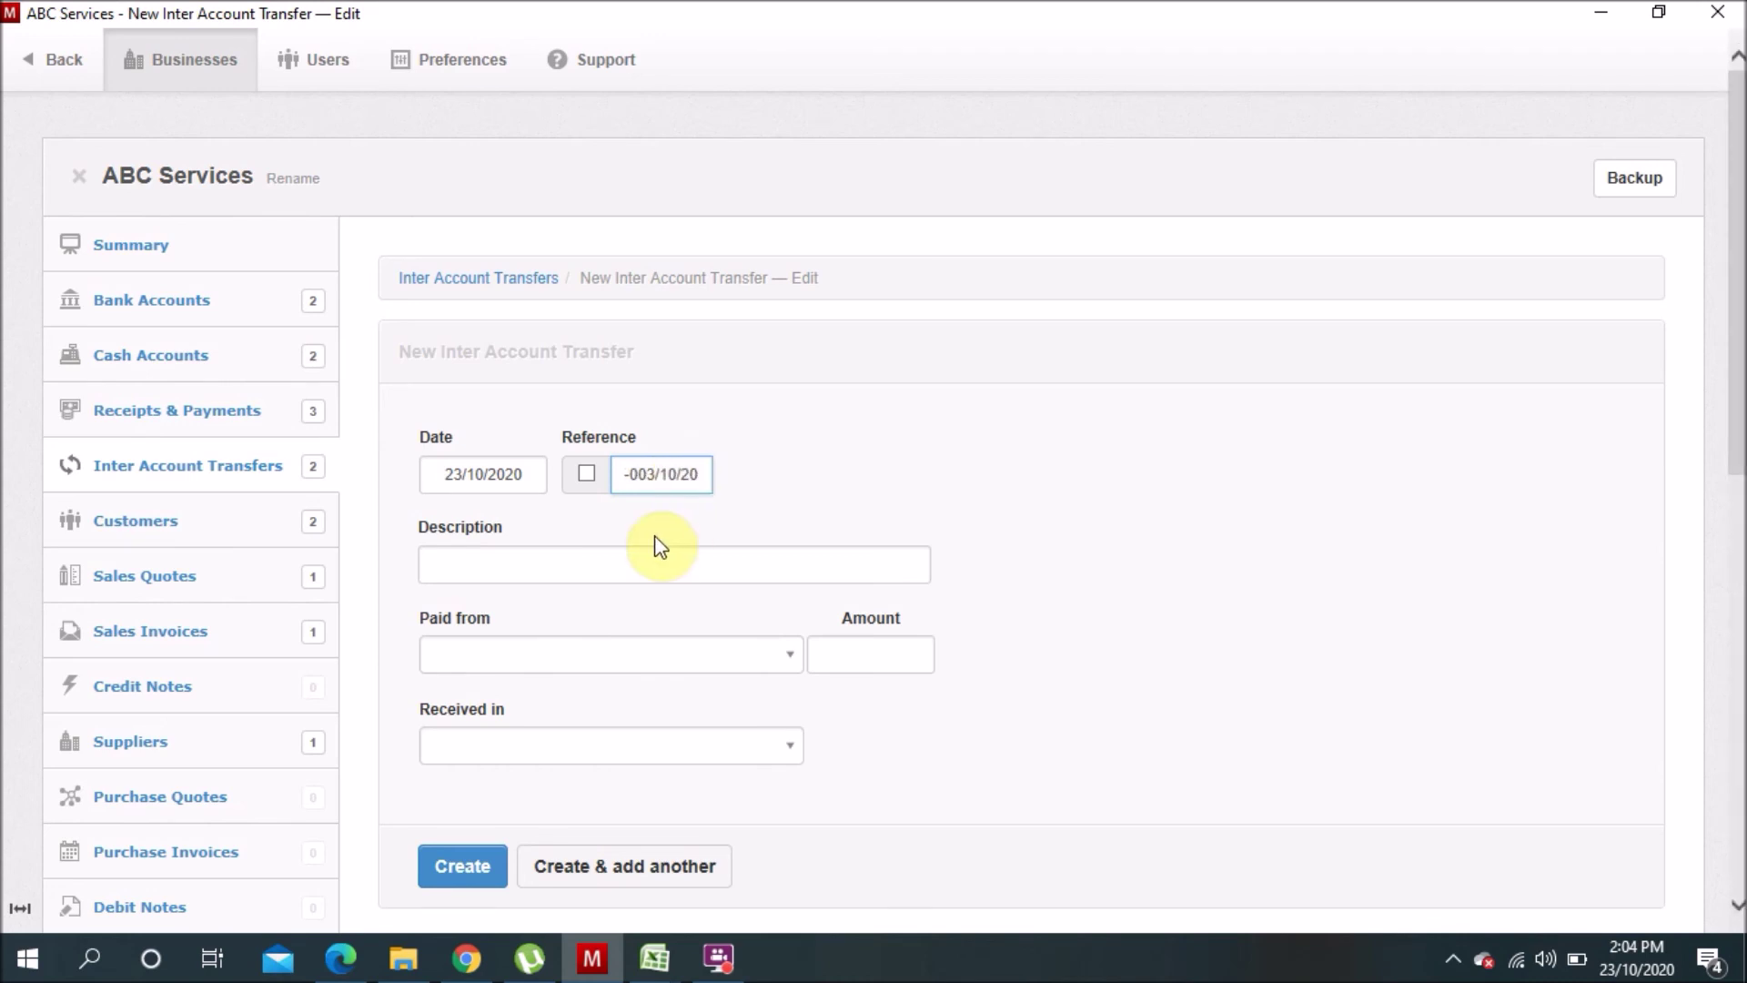
Describe the transfer as "Trf petty cash balance" from the first holder's account to the new holder's account.
left_click(647, 552)
type("Trf")
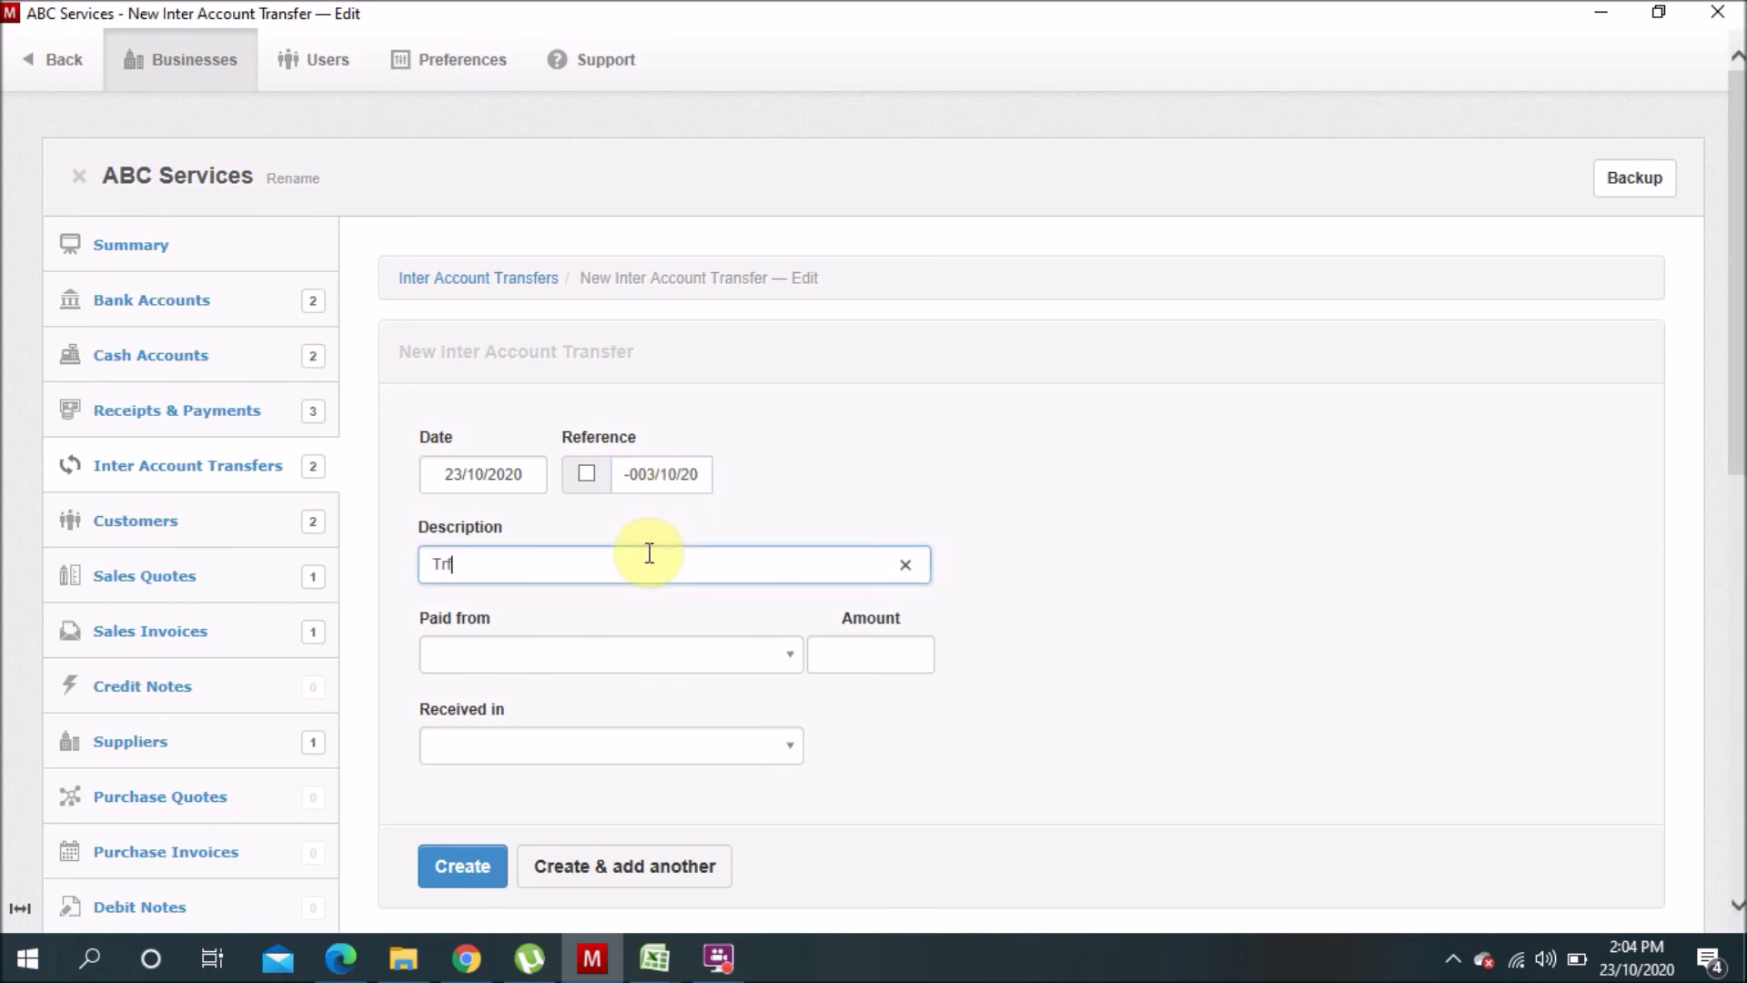
type(" pet")
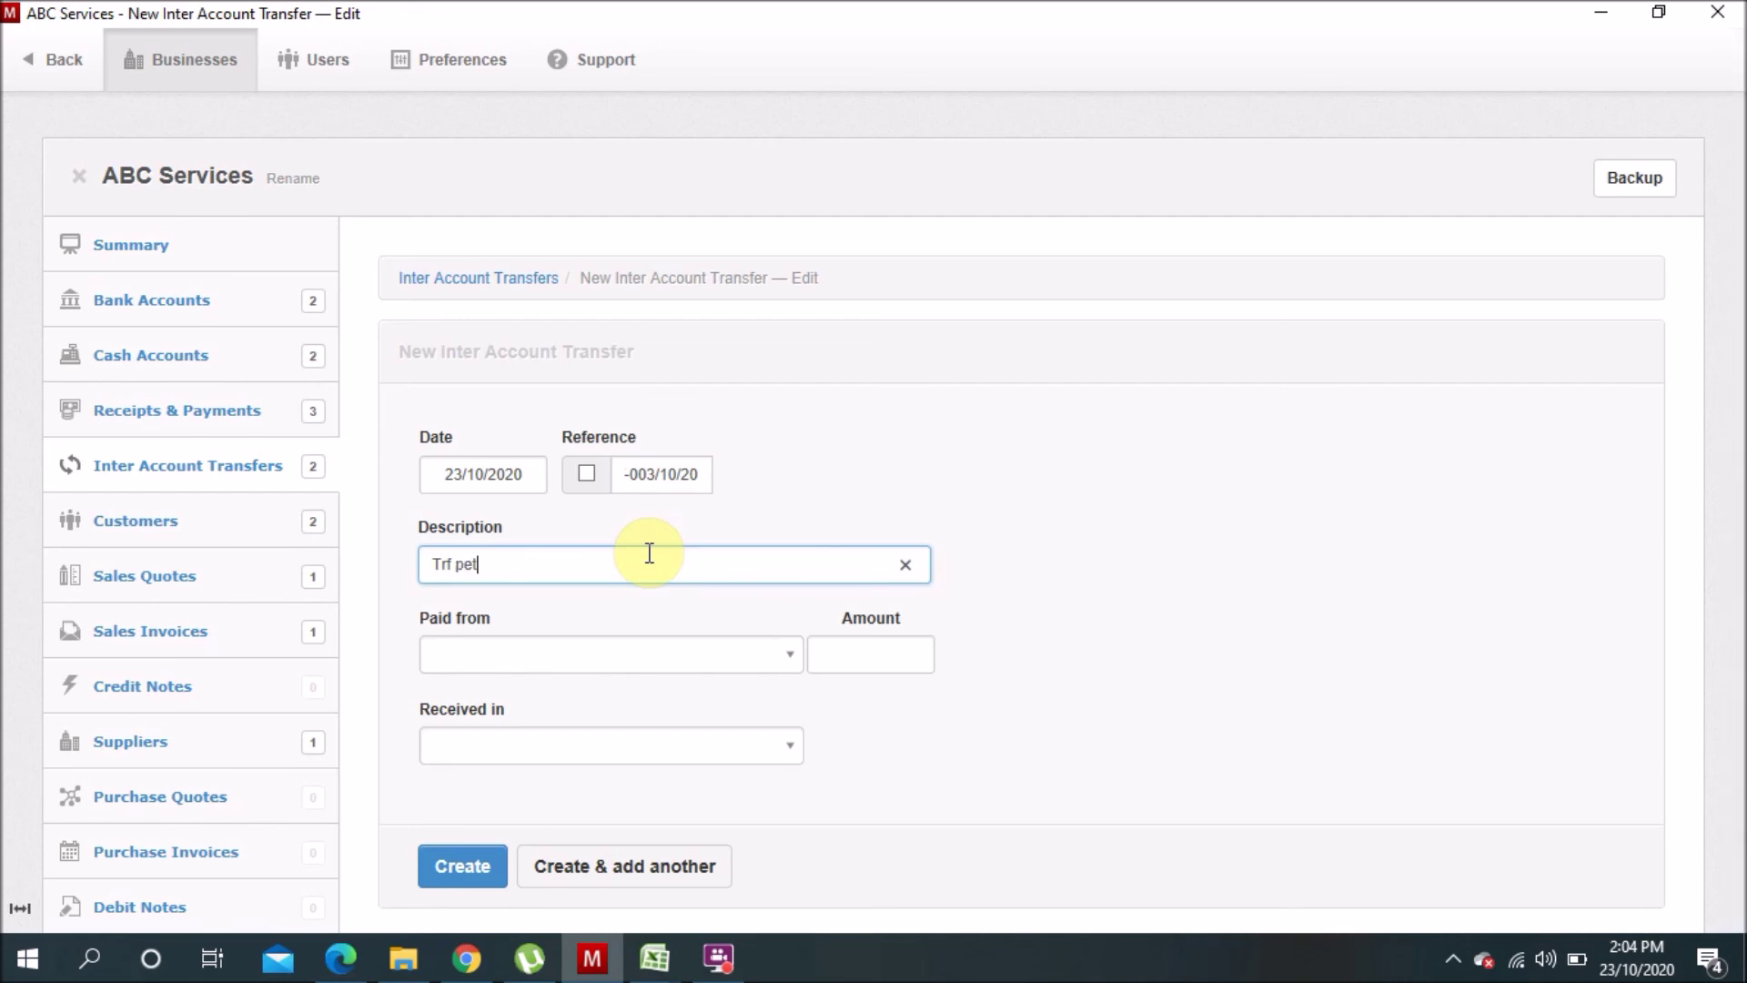
type("ty cash balance f")
type("rom all acco")
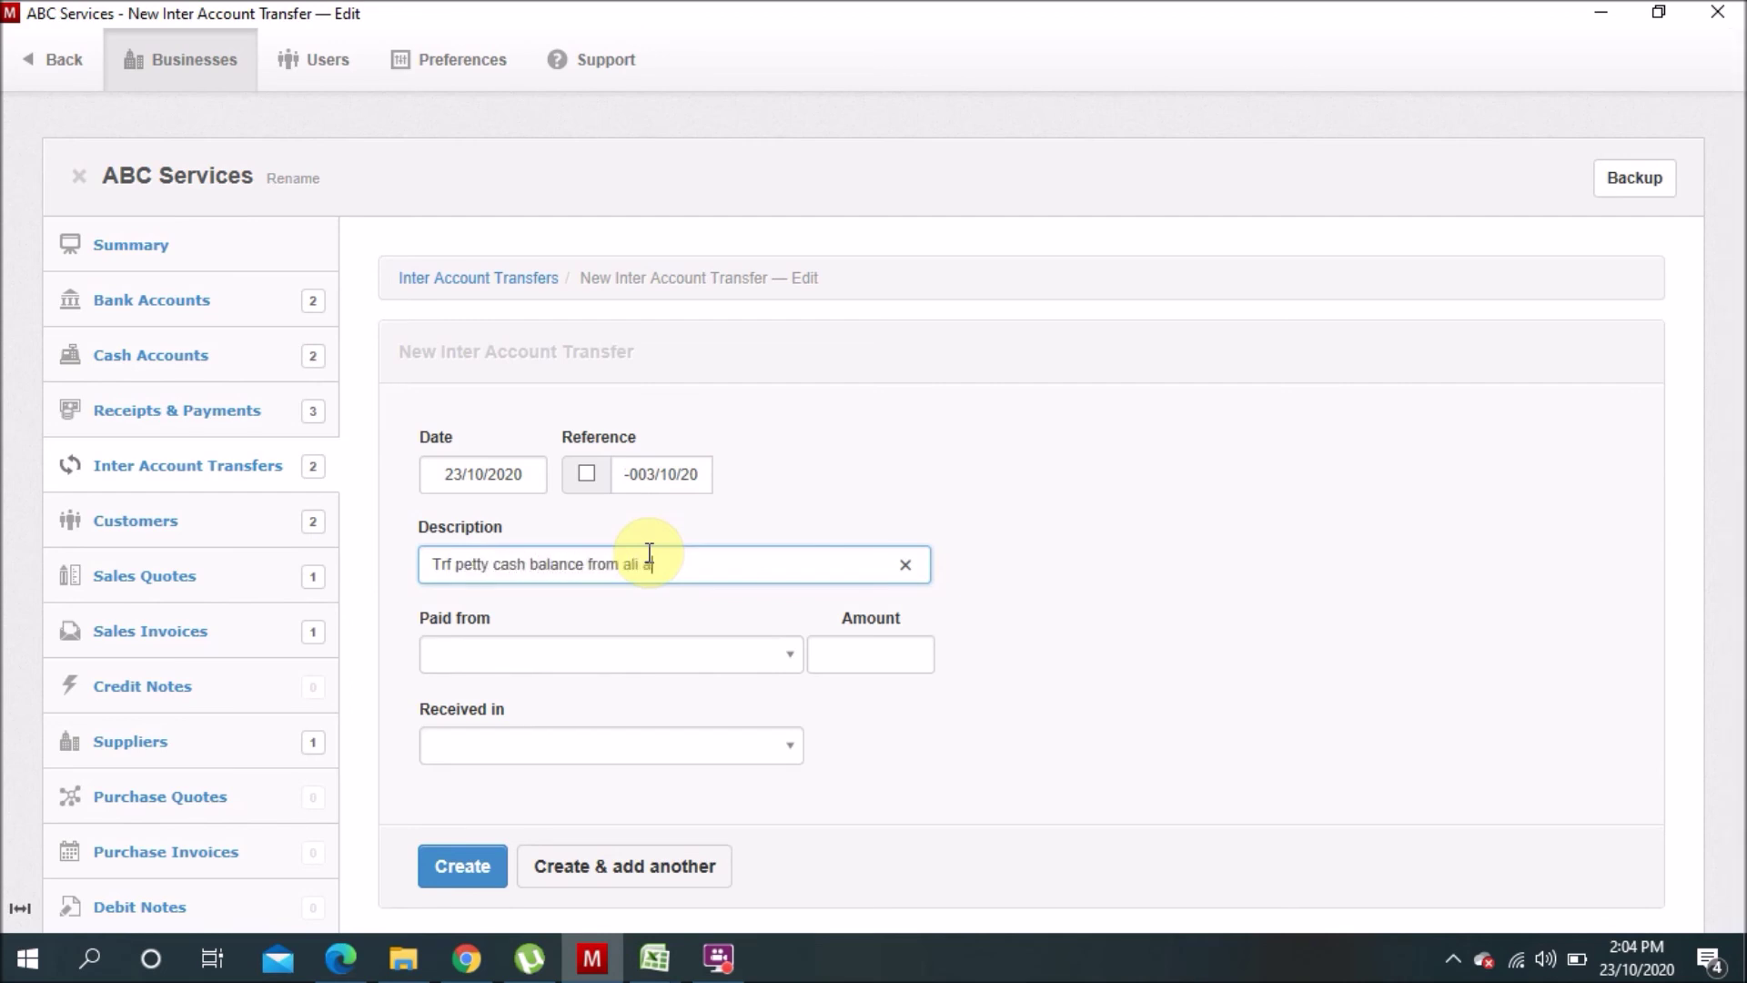
type("unt to attiq account")
Set the transfer as paid from the first holder's petty cash account with an amount of 290 AED.
left_click(636, 675)
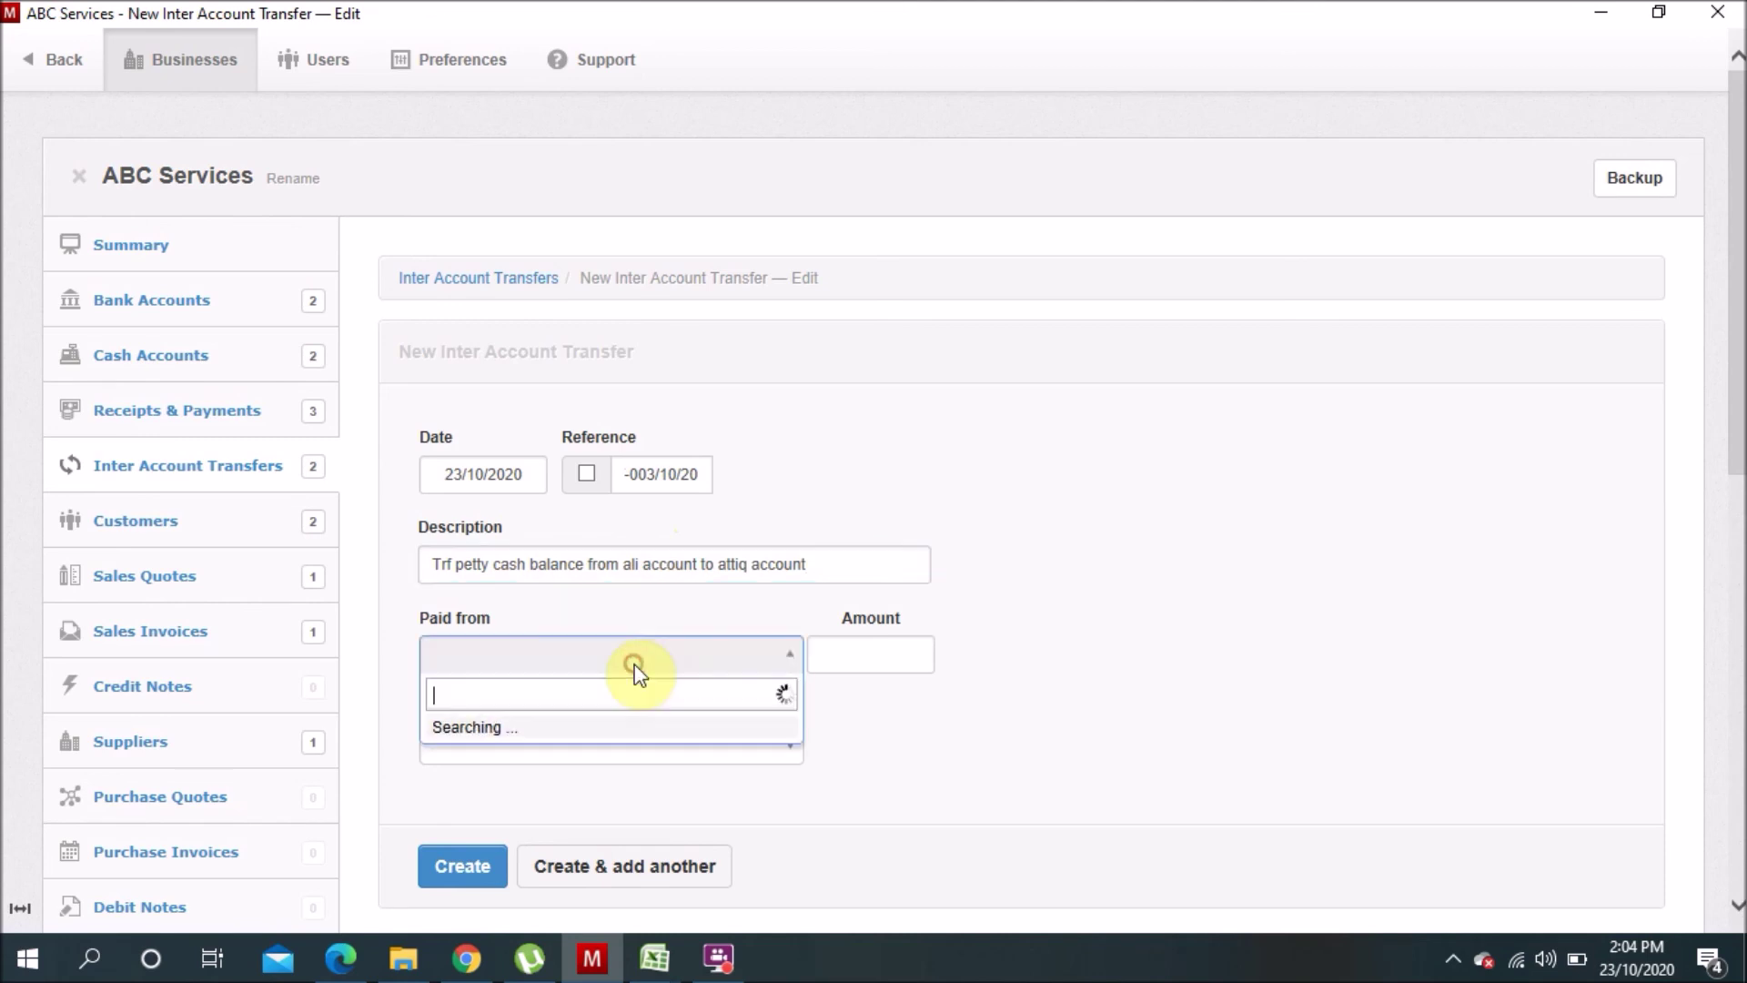
left_click(530, 790)
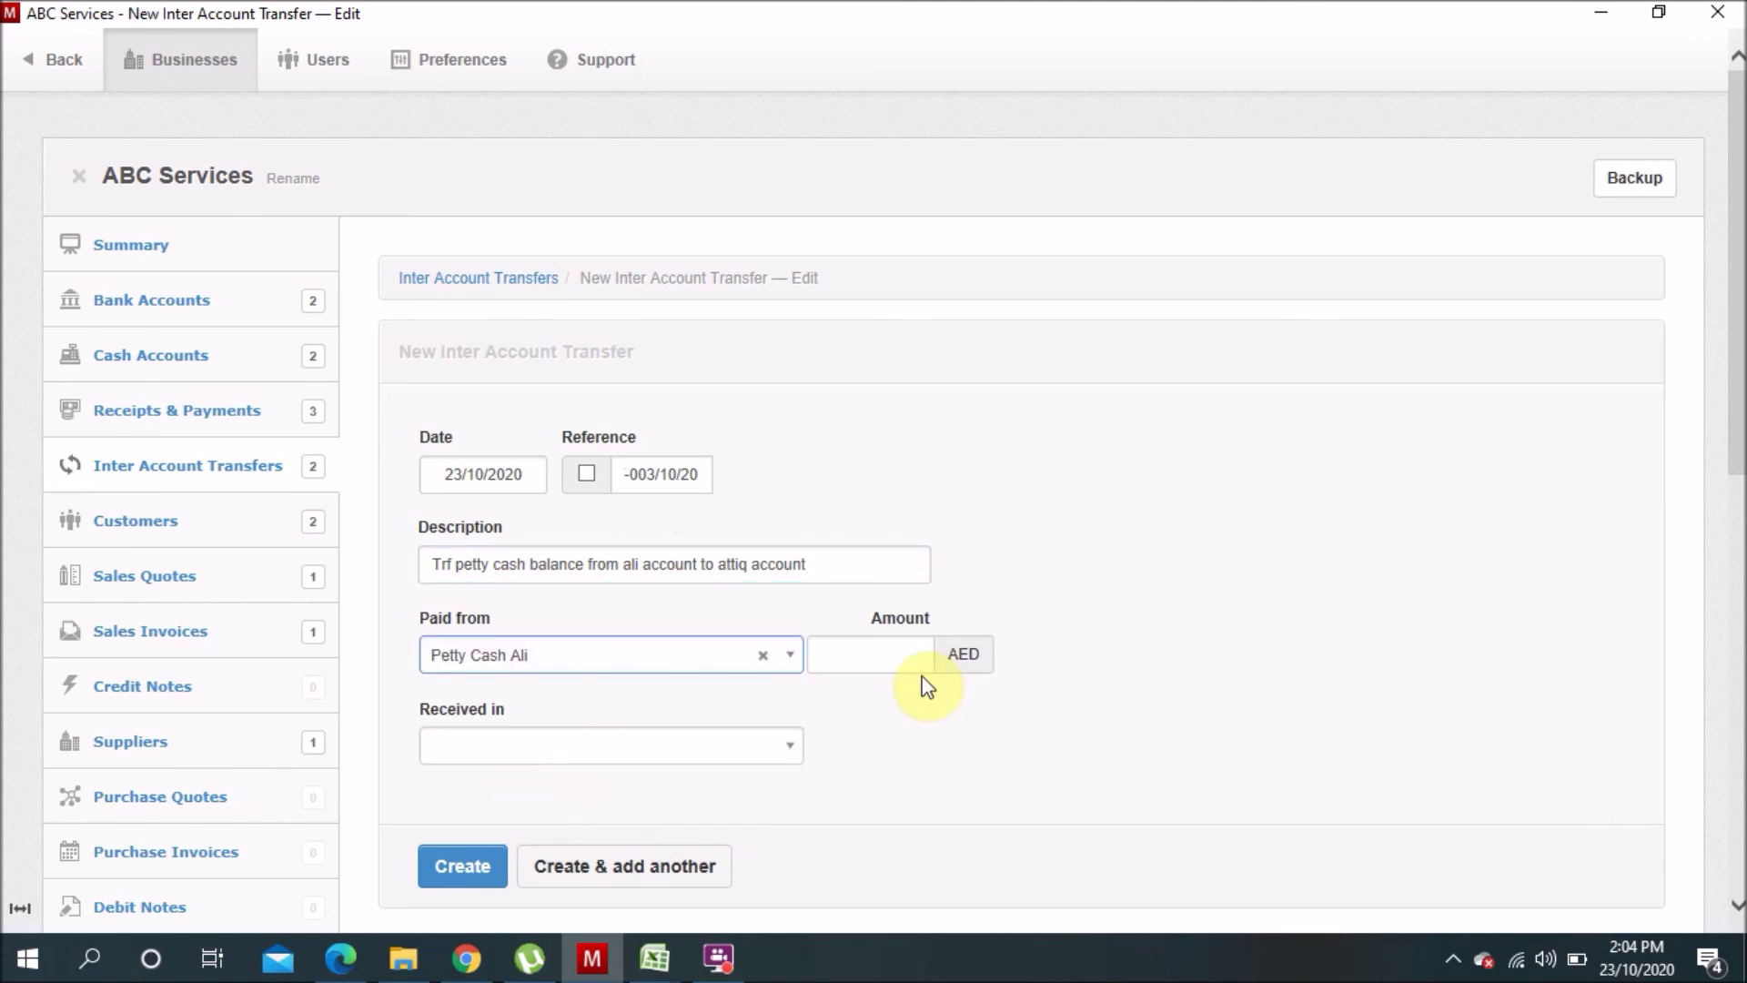
left_click(910, 657)
type("290")
Set the new holder's petty cash account as the receiving account and create the transfer.
left_click(745, 748)
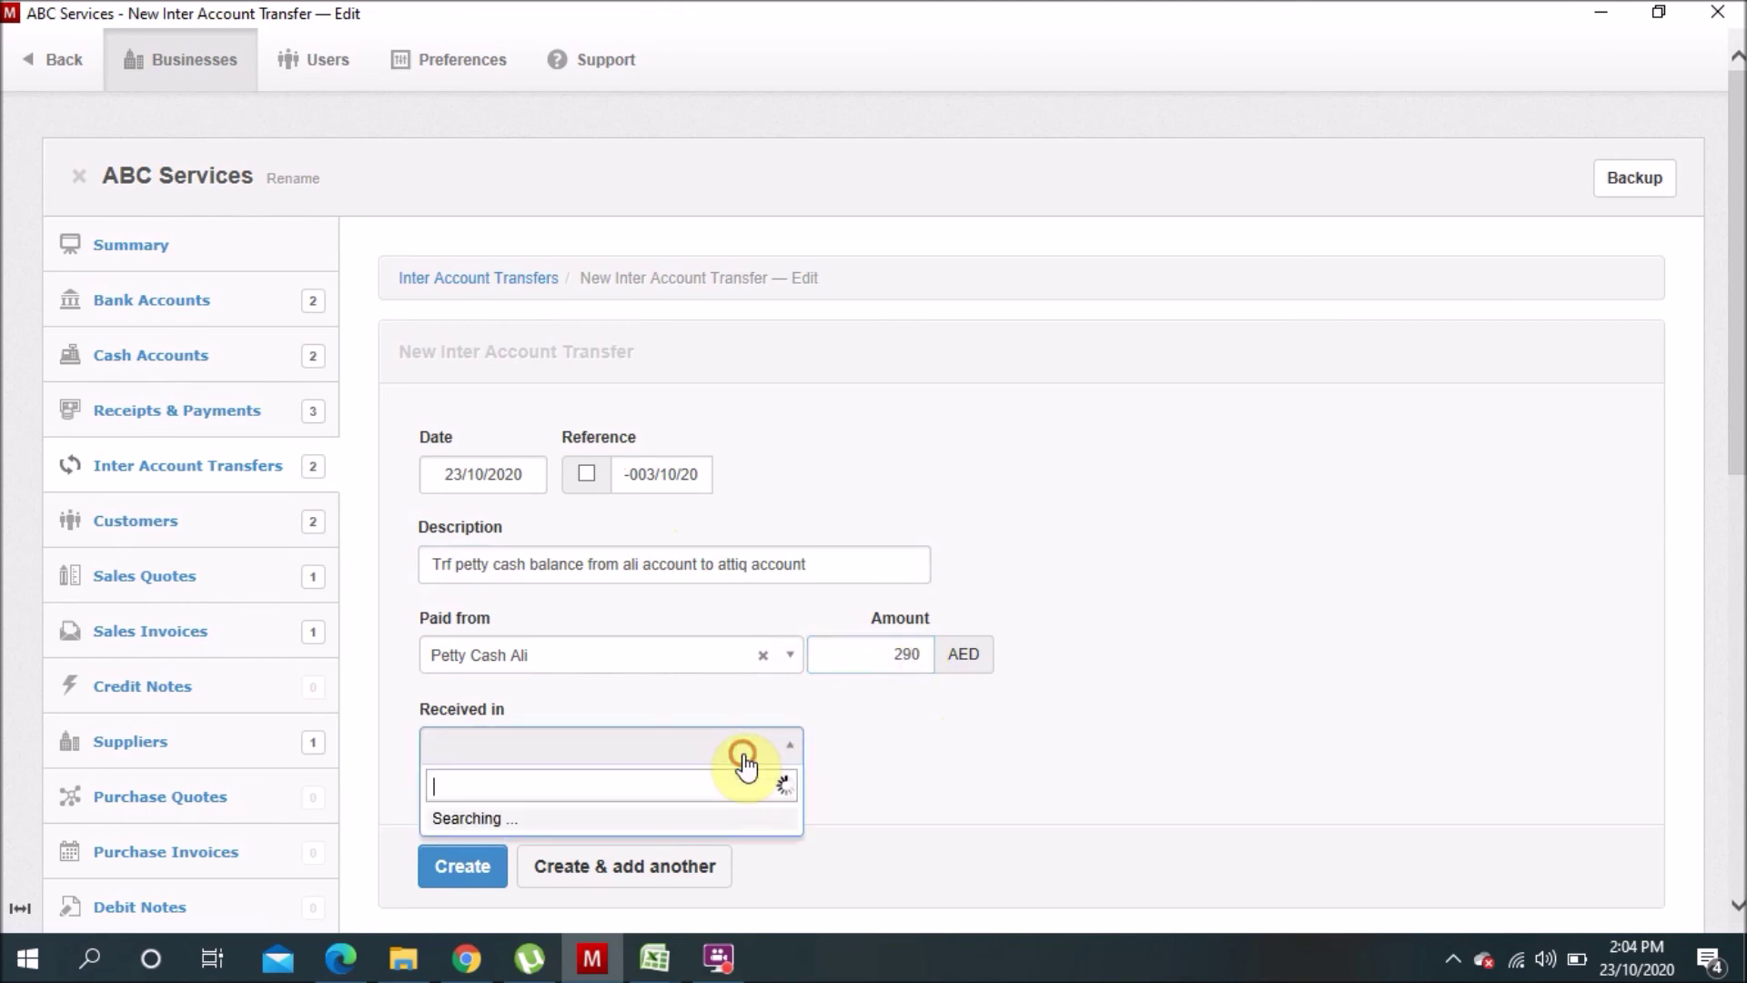
left_click(577, 707)
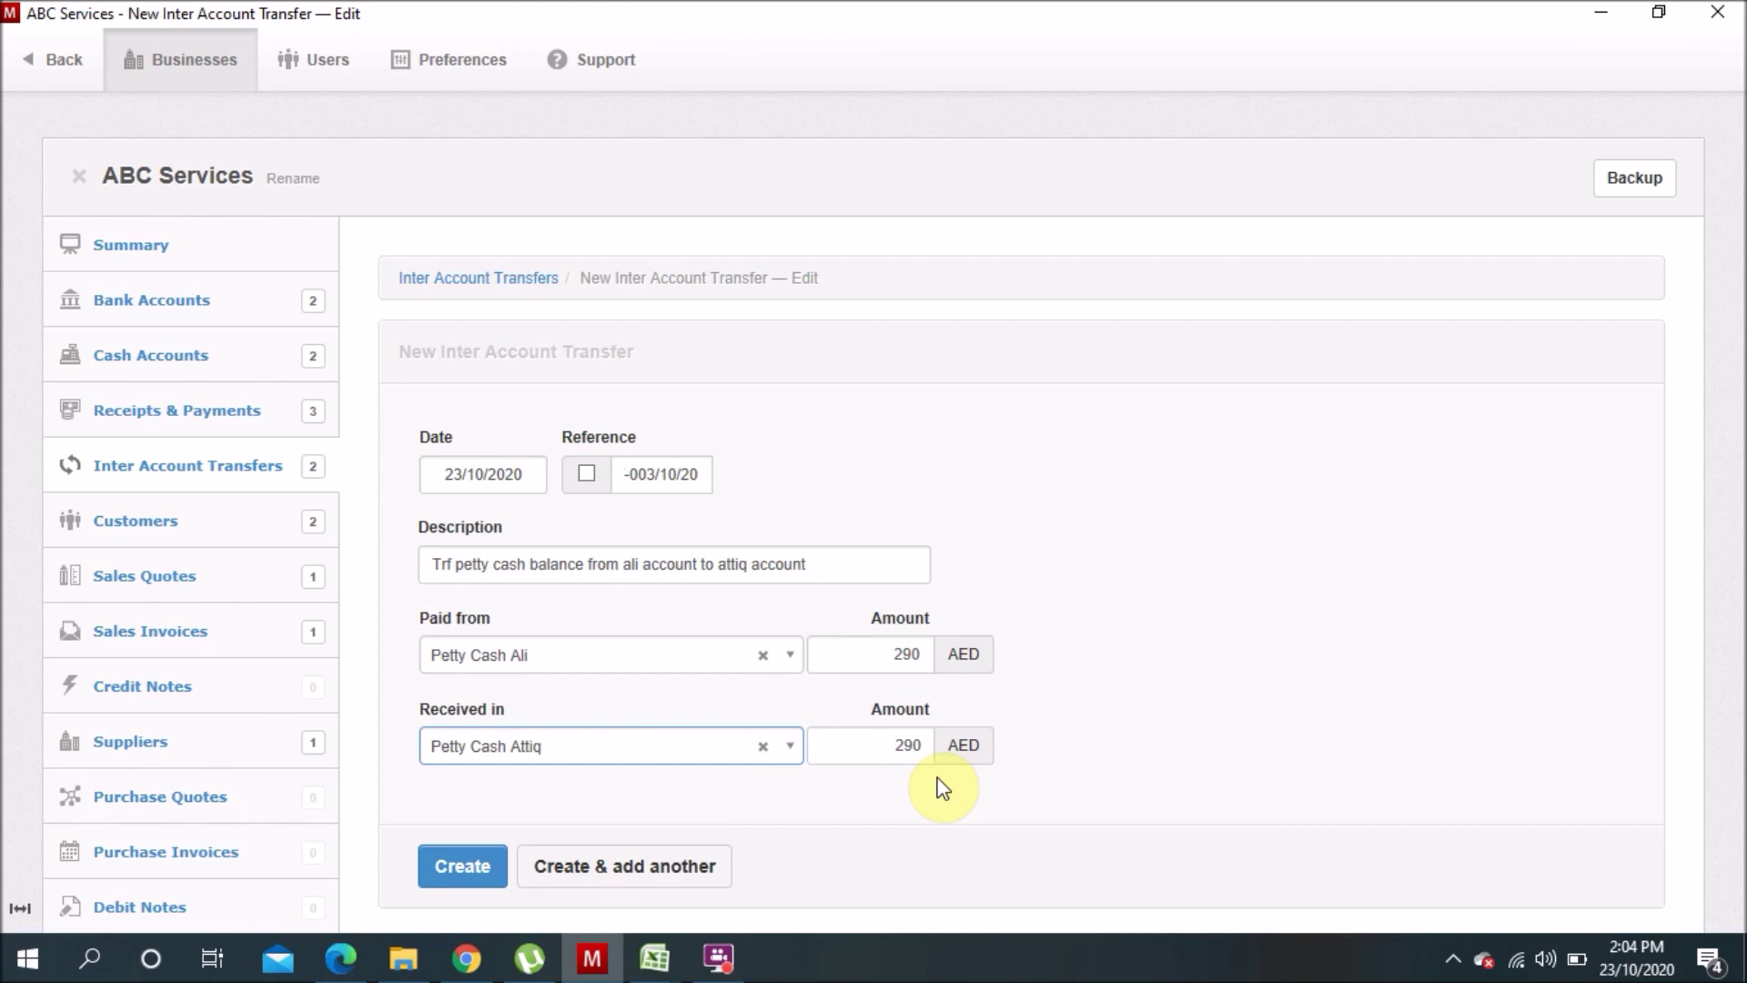
left_click(488, 872)
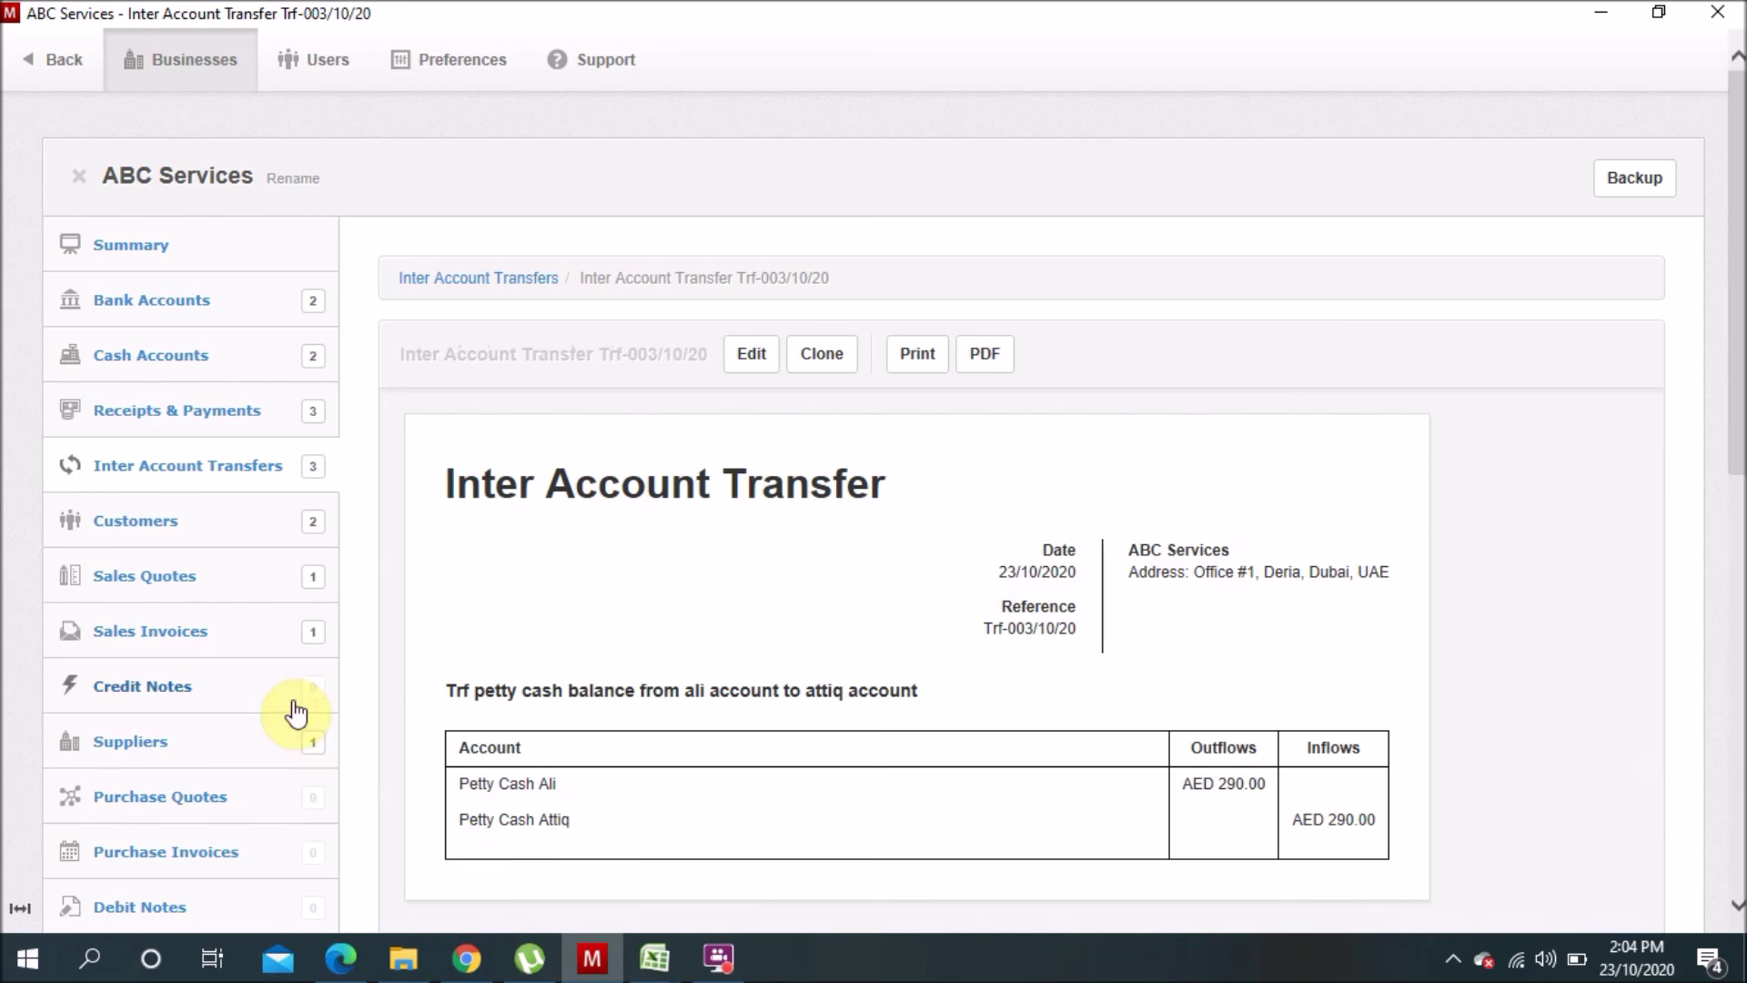
Open the cash accounts list to check both petty cash balances.
left_click(175, 377)
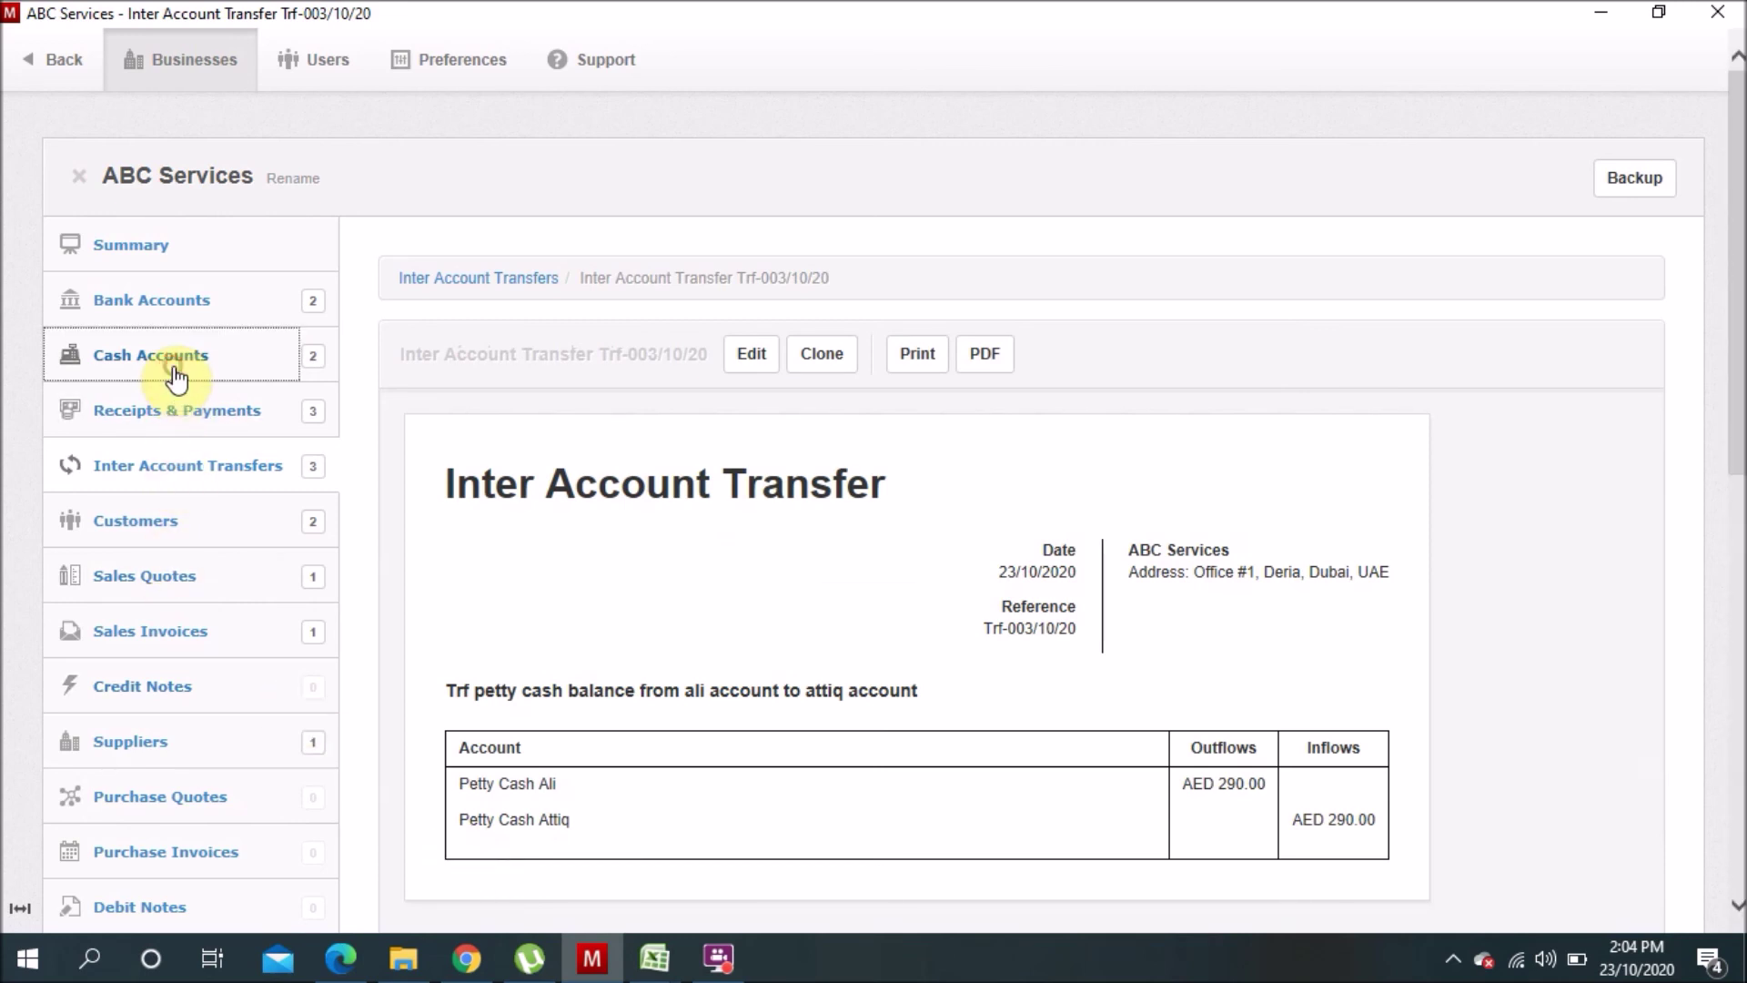